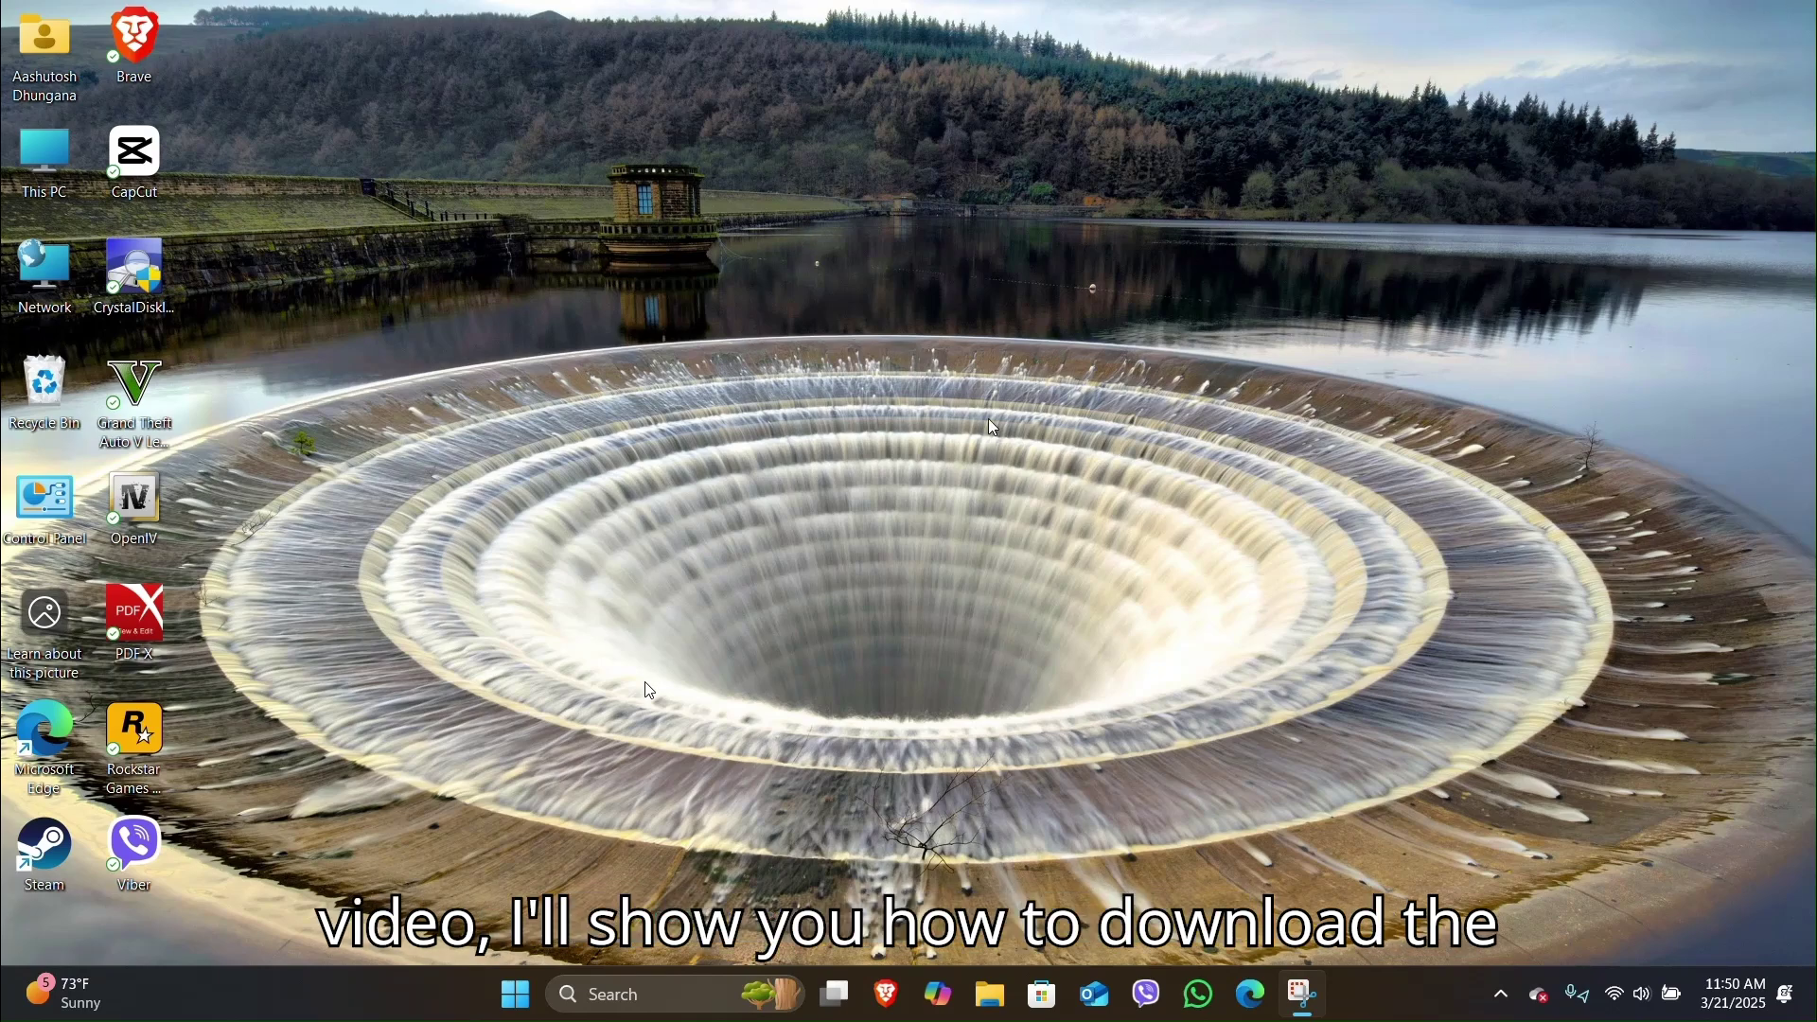
In Edge, search 'google play game in pc' and open the play.google.com/googleplaygames result
{"action": "left_click", "coordinate": [1258, 998]}
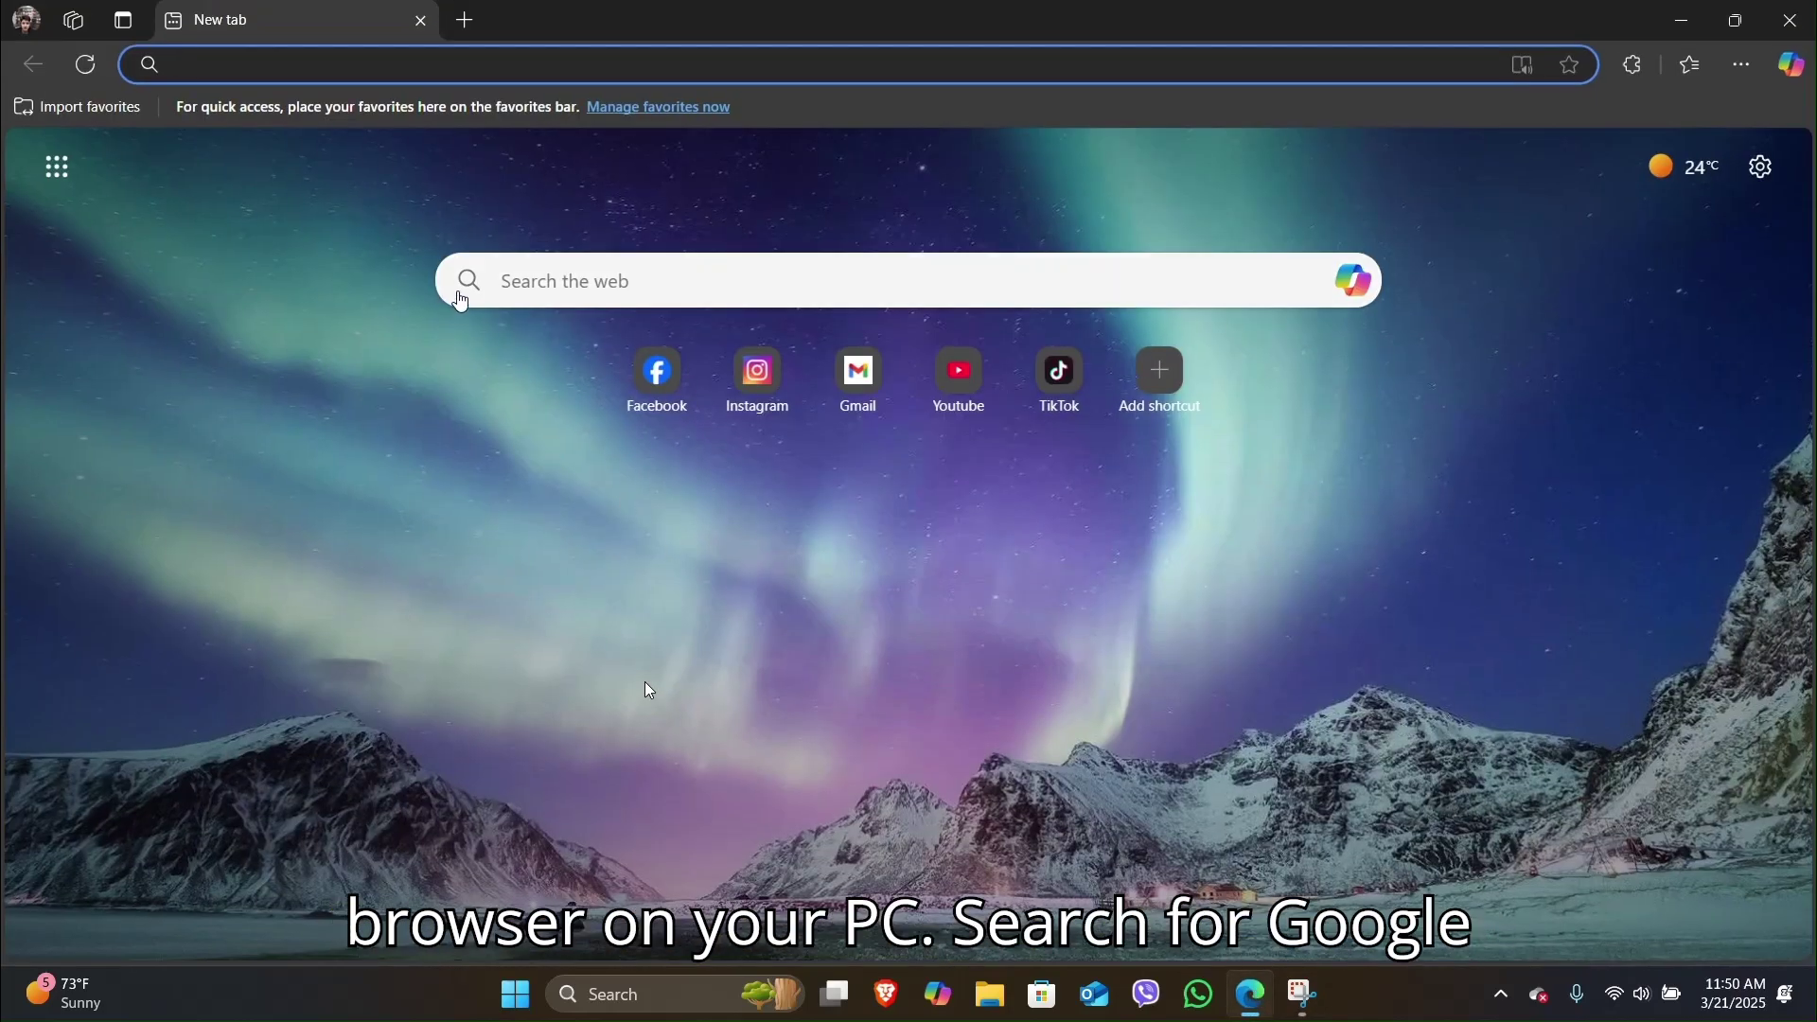
{"action": "type", "text": "google play game in pc"}
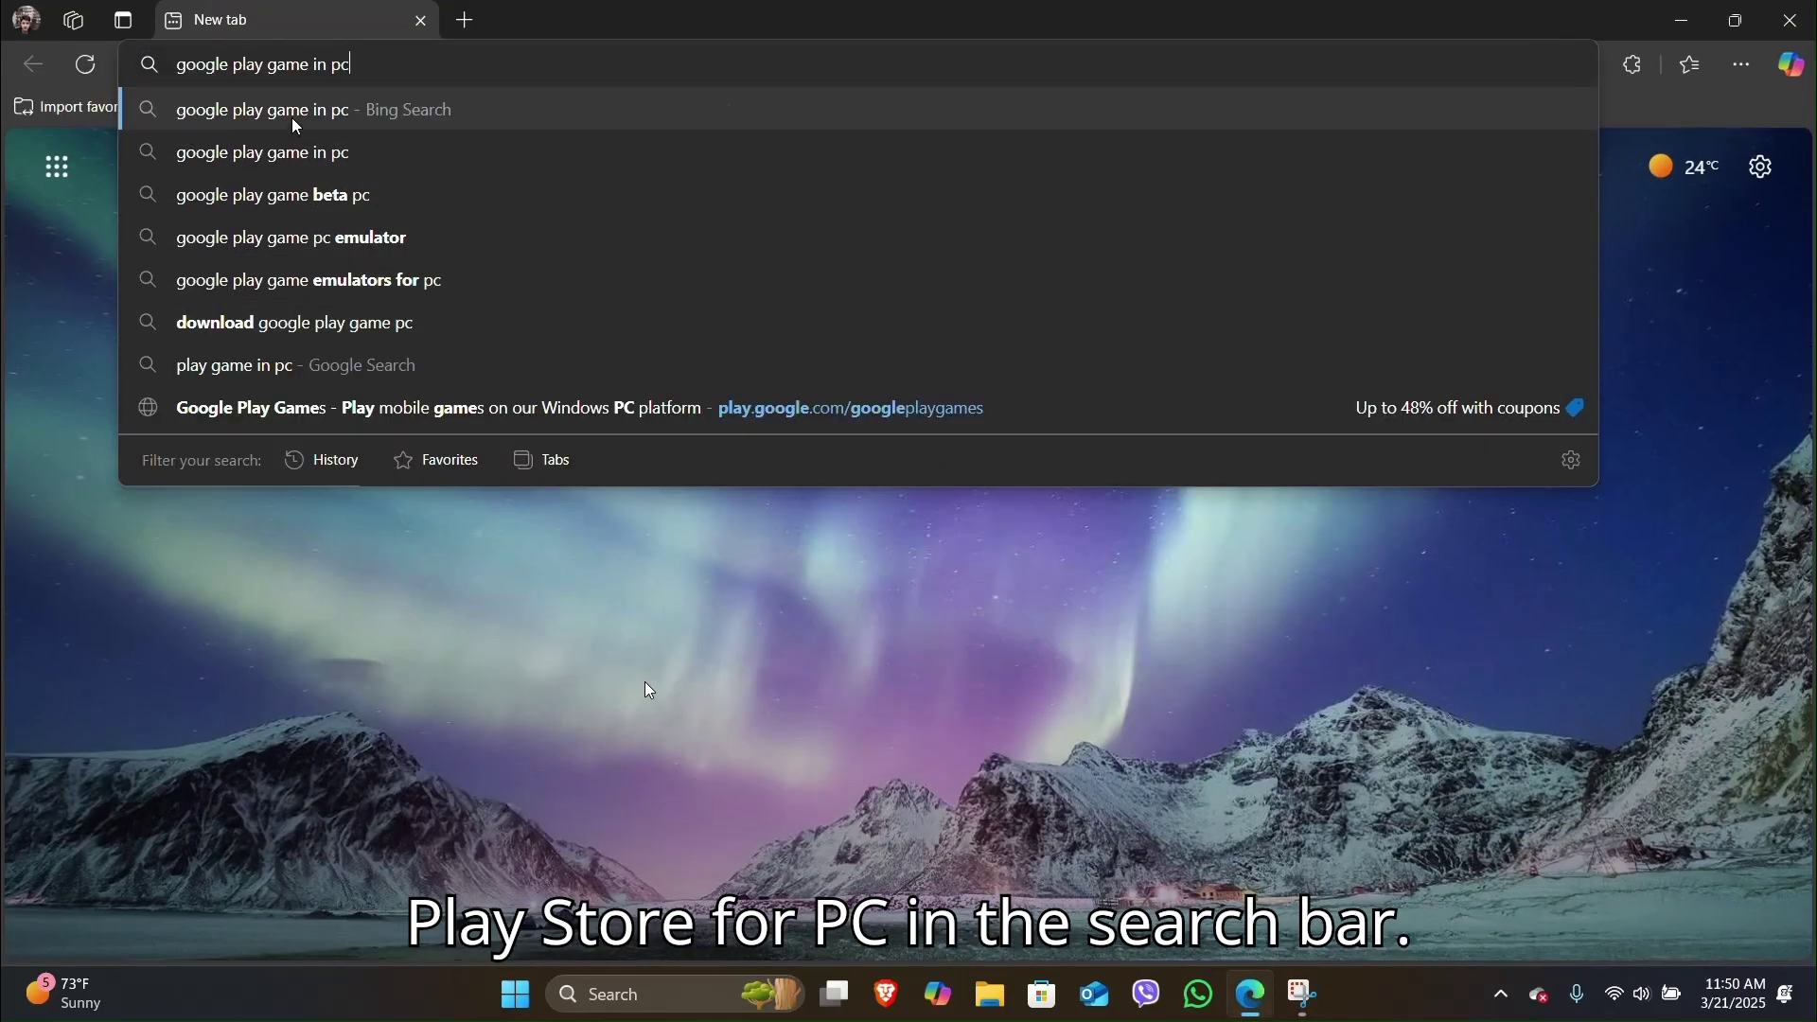
{"action": "left_click", "coordinate": [296, 126]}
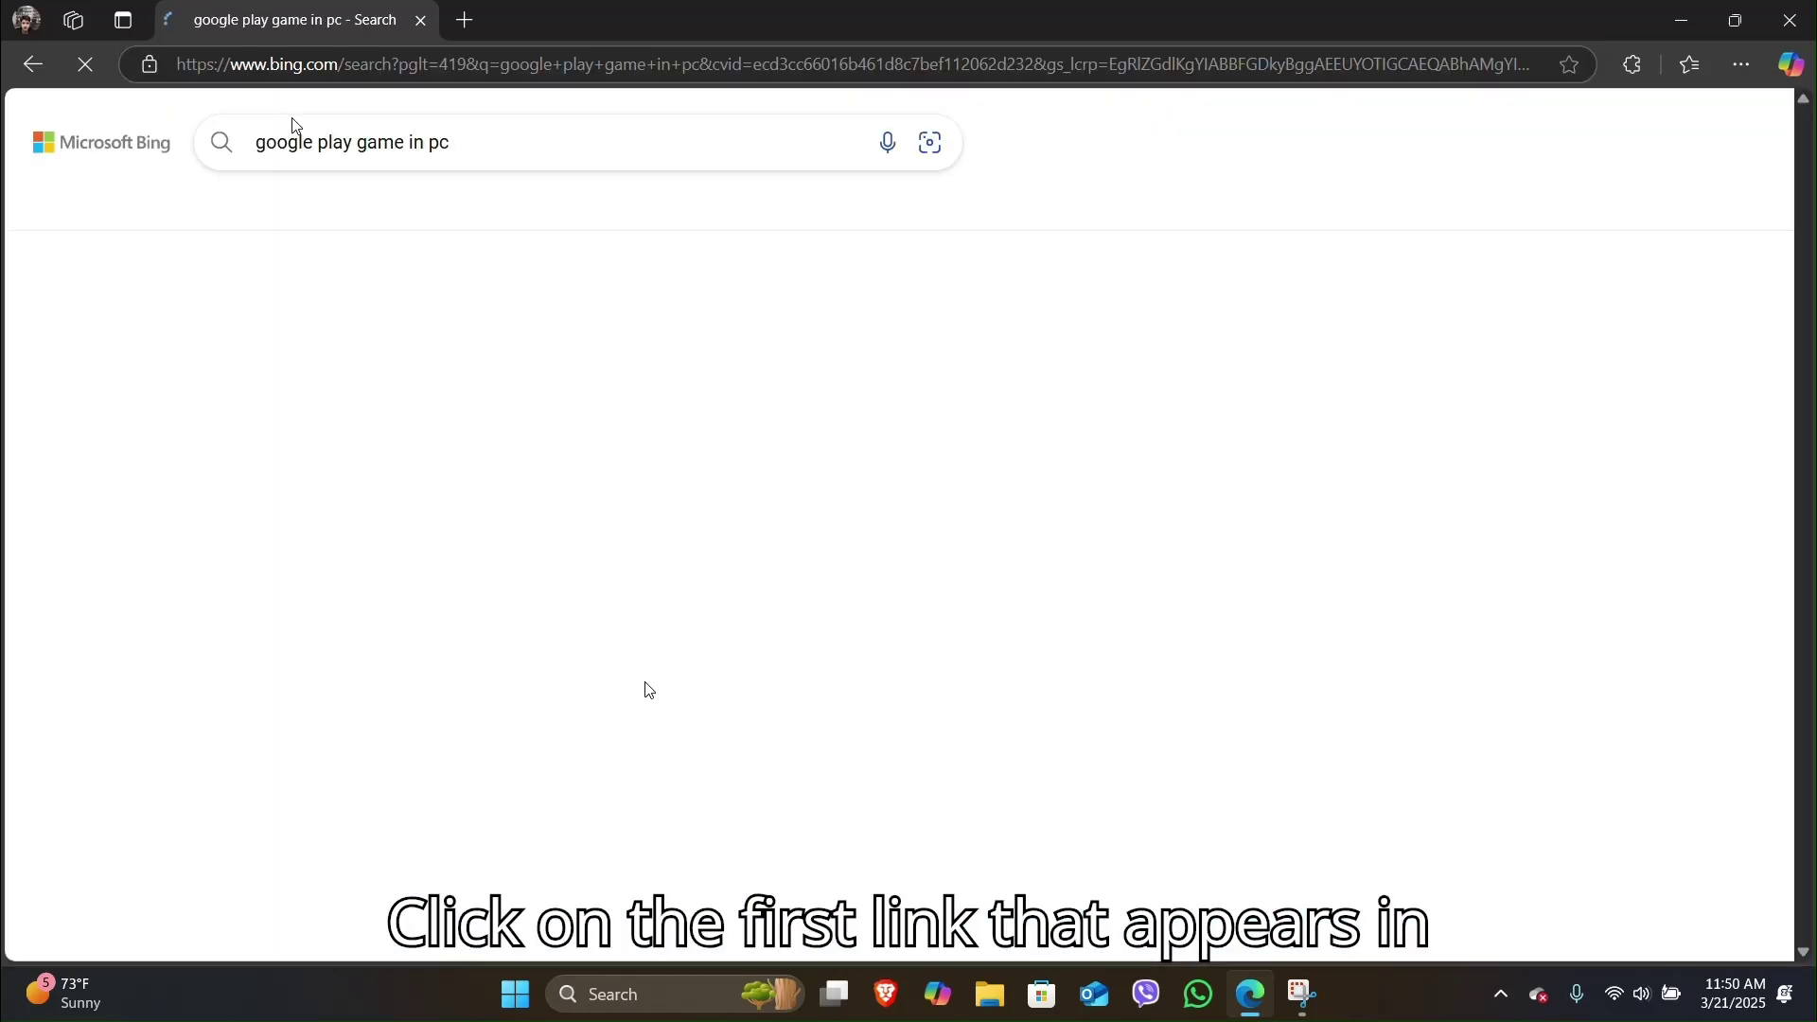
{"action": "scroll", "coordinate": [382, 402], "scroll_direction": "down", "scroll_amount": 3}
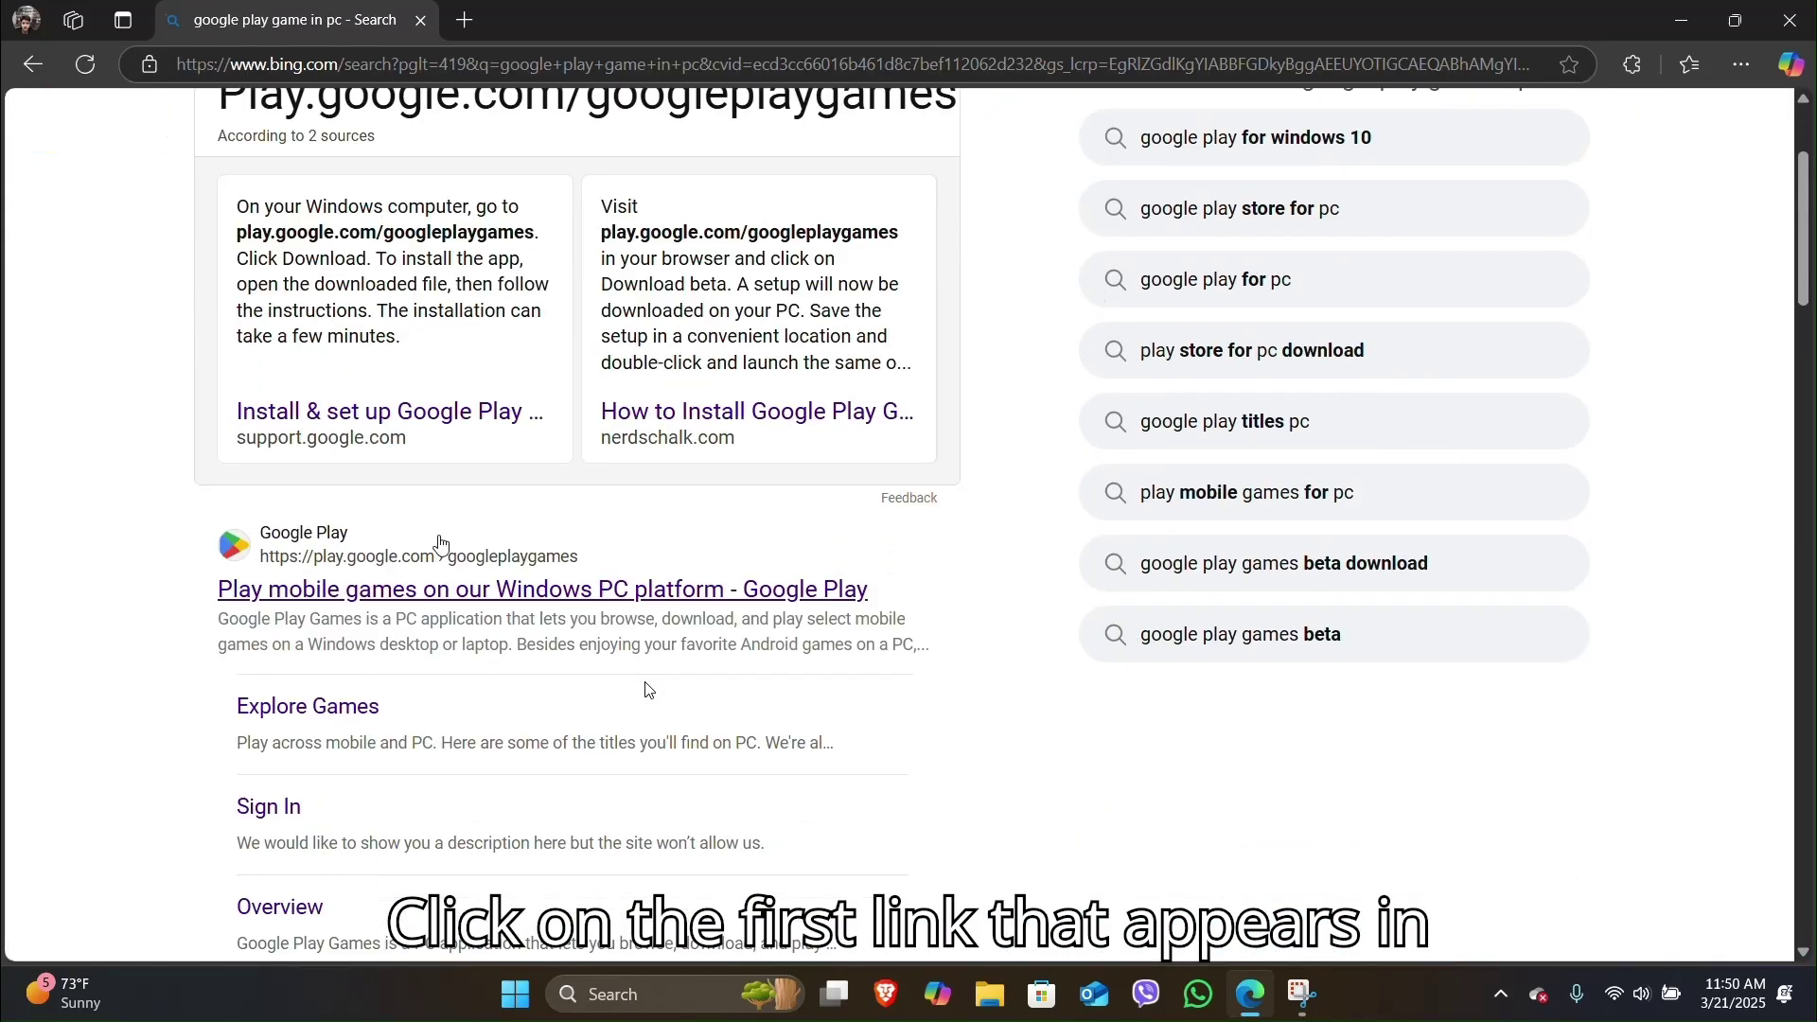
{"action": "left_click", "coordinate": [676, 595]}
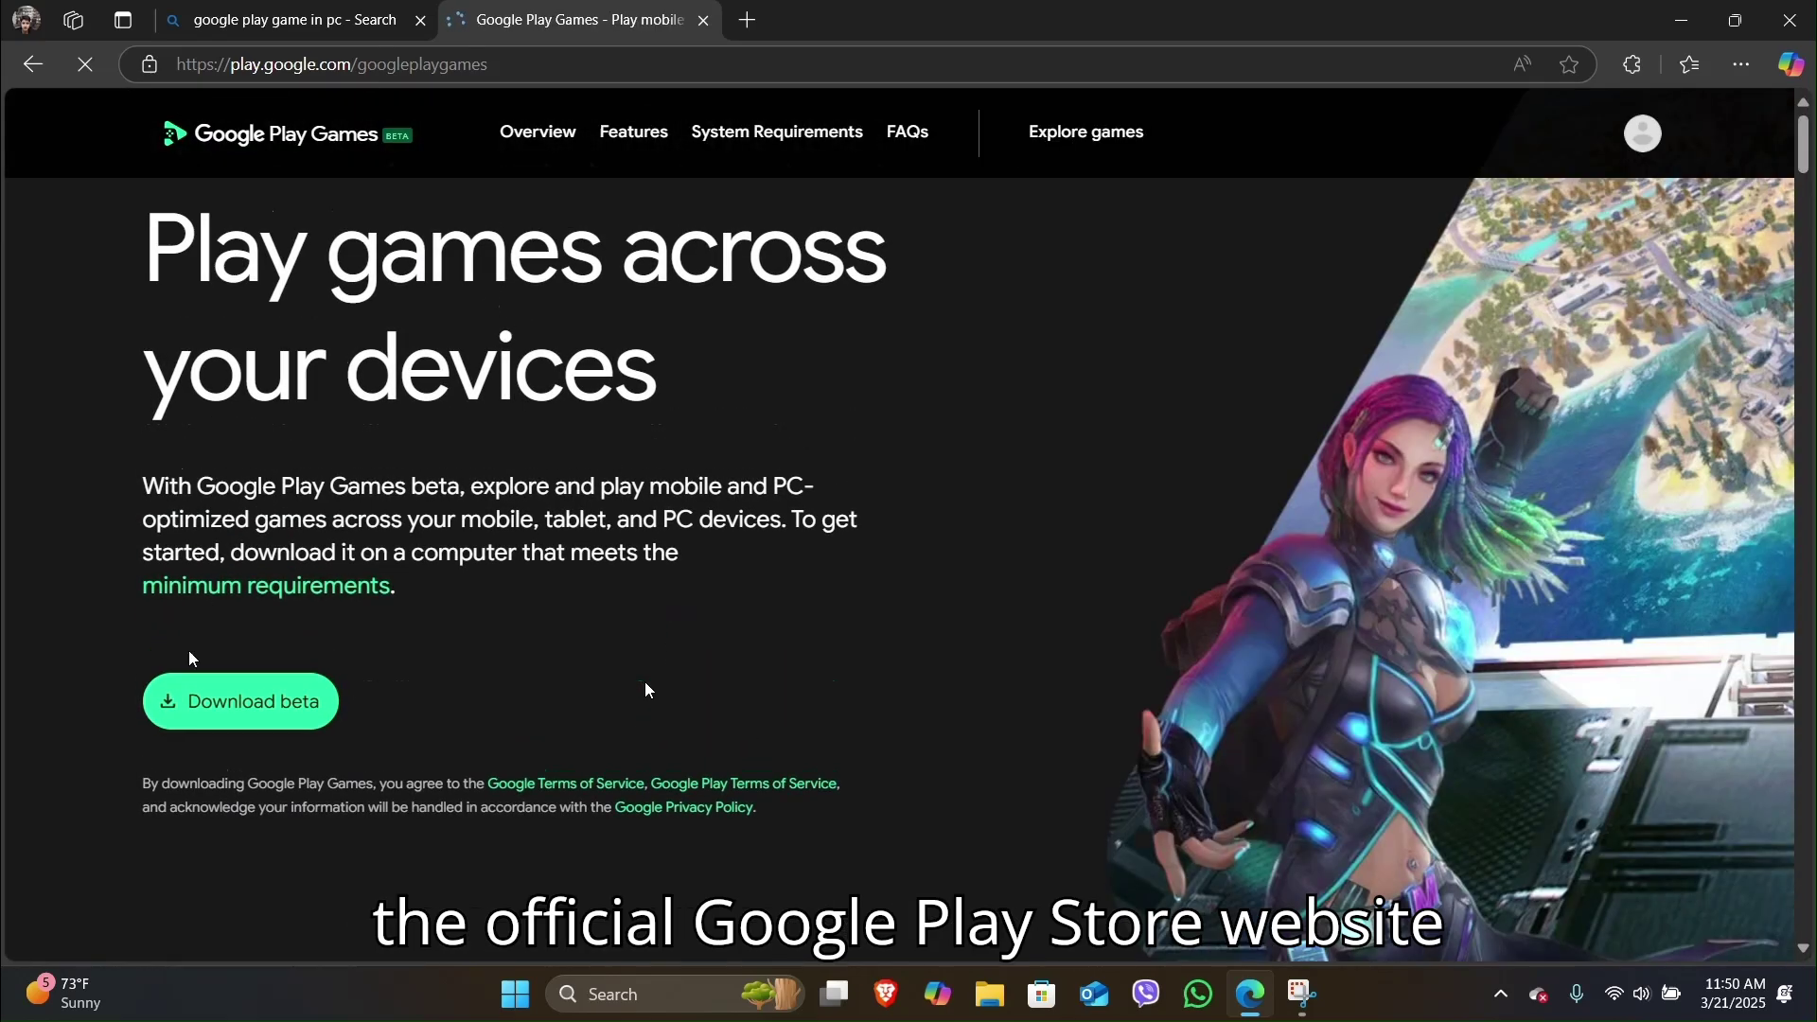
Download the Google Play Games beta installer and show it in the Downloads folder
{"action": "left_click", "coordinate": [255, 705]}
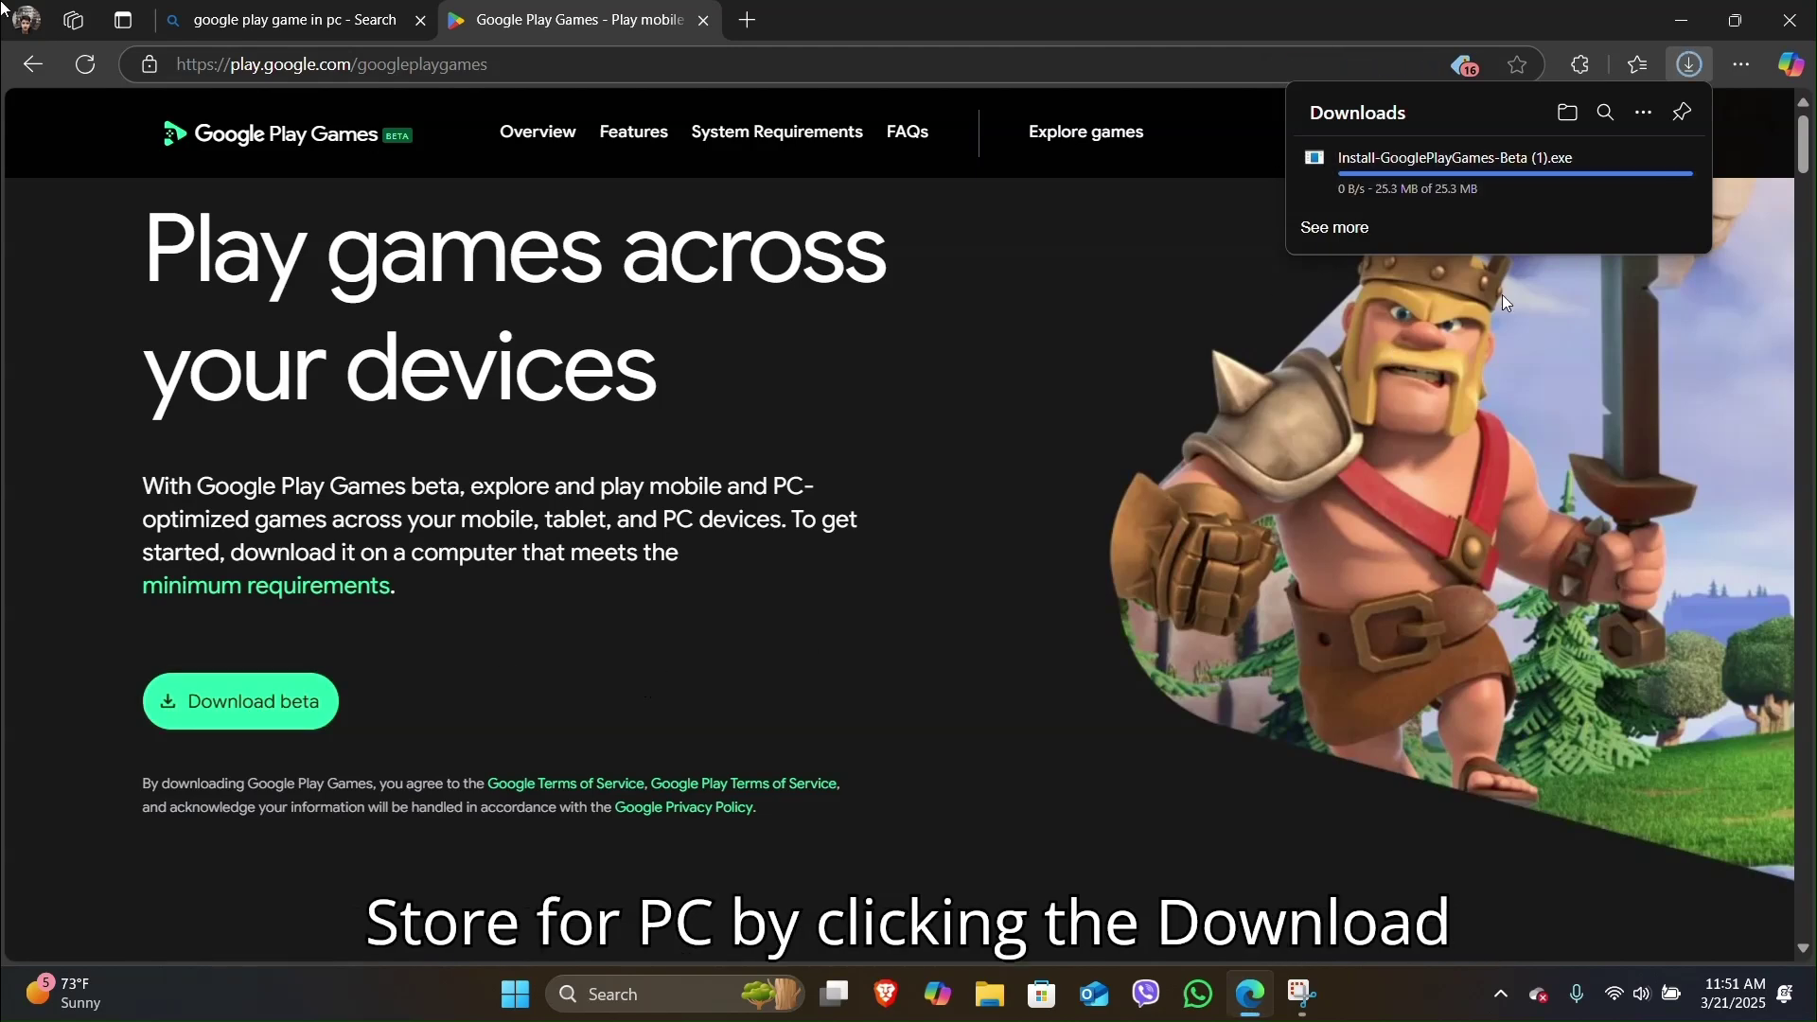
{"action": "left_click", "coordinate": [1640, 165]}
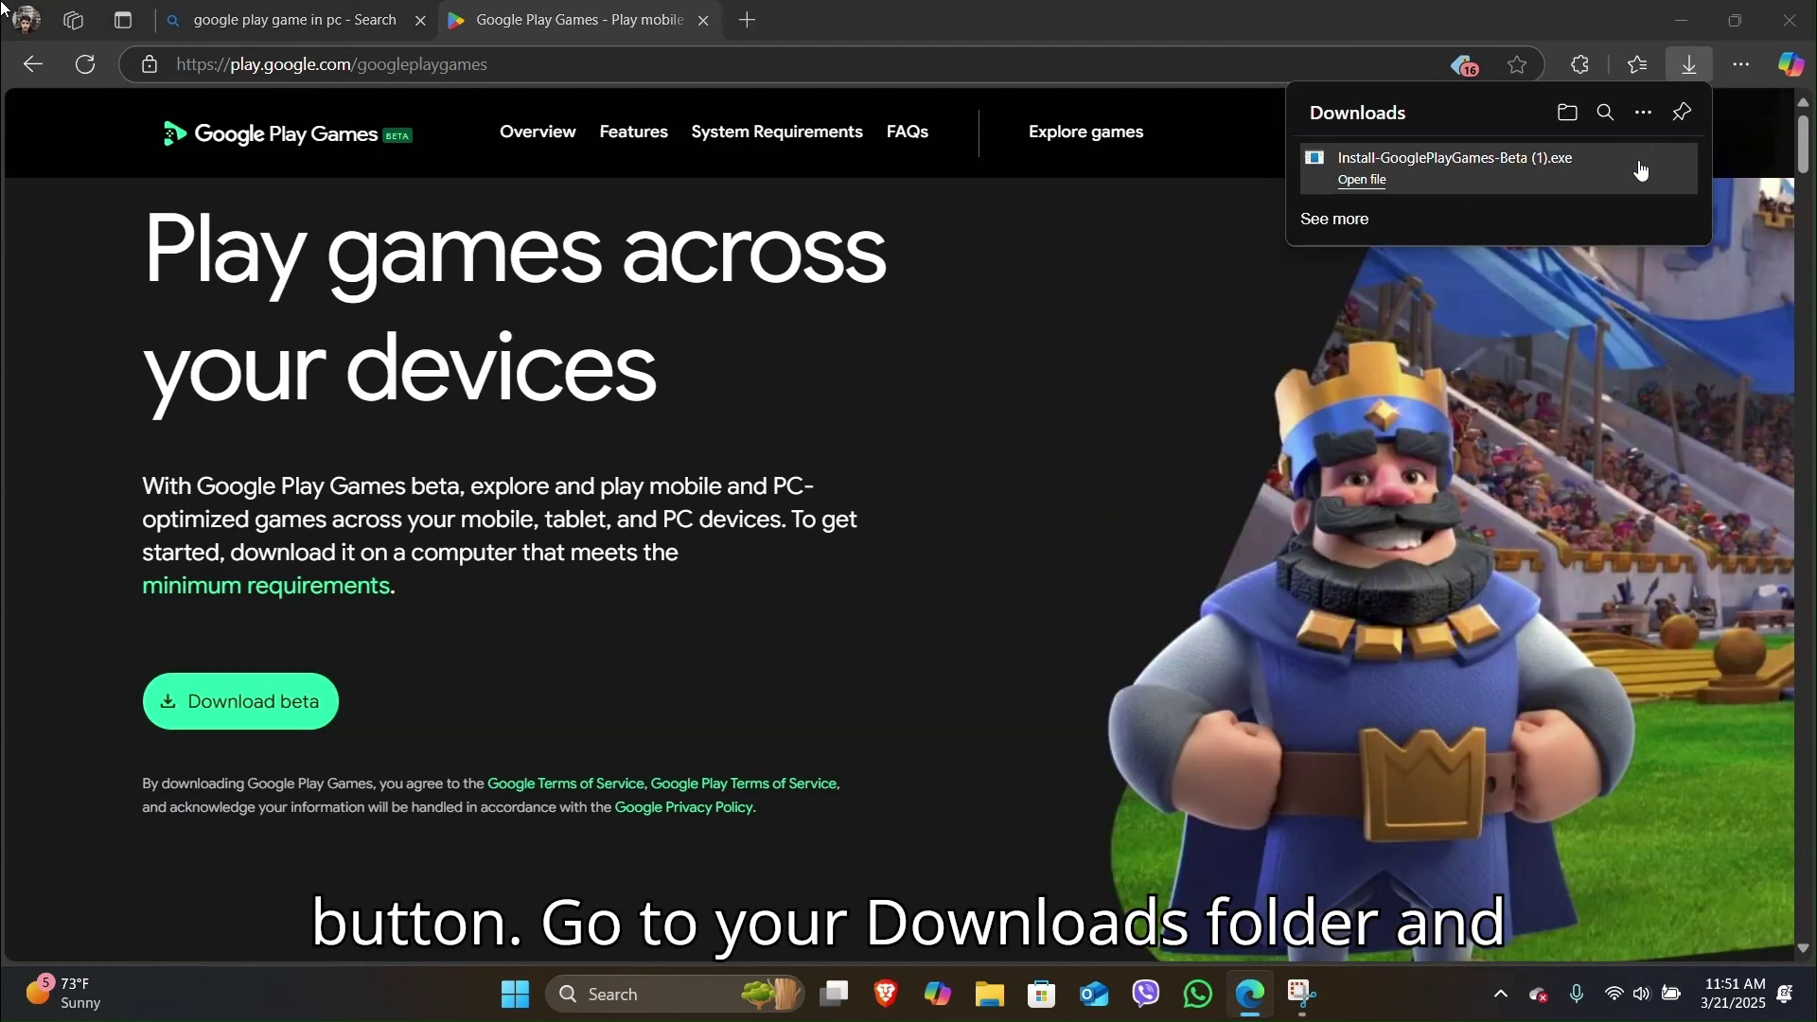
{"action": "left_click", "coordinate": [1203, 335]}
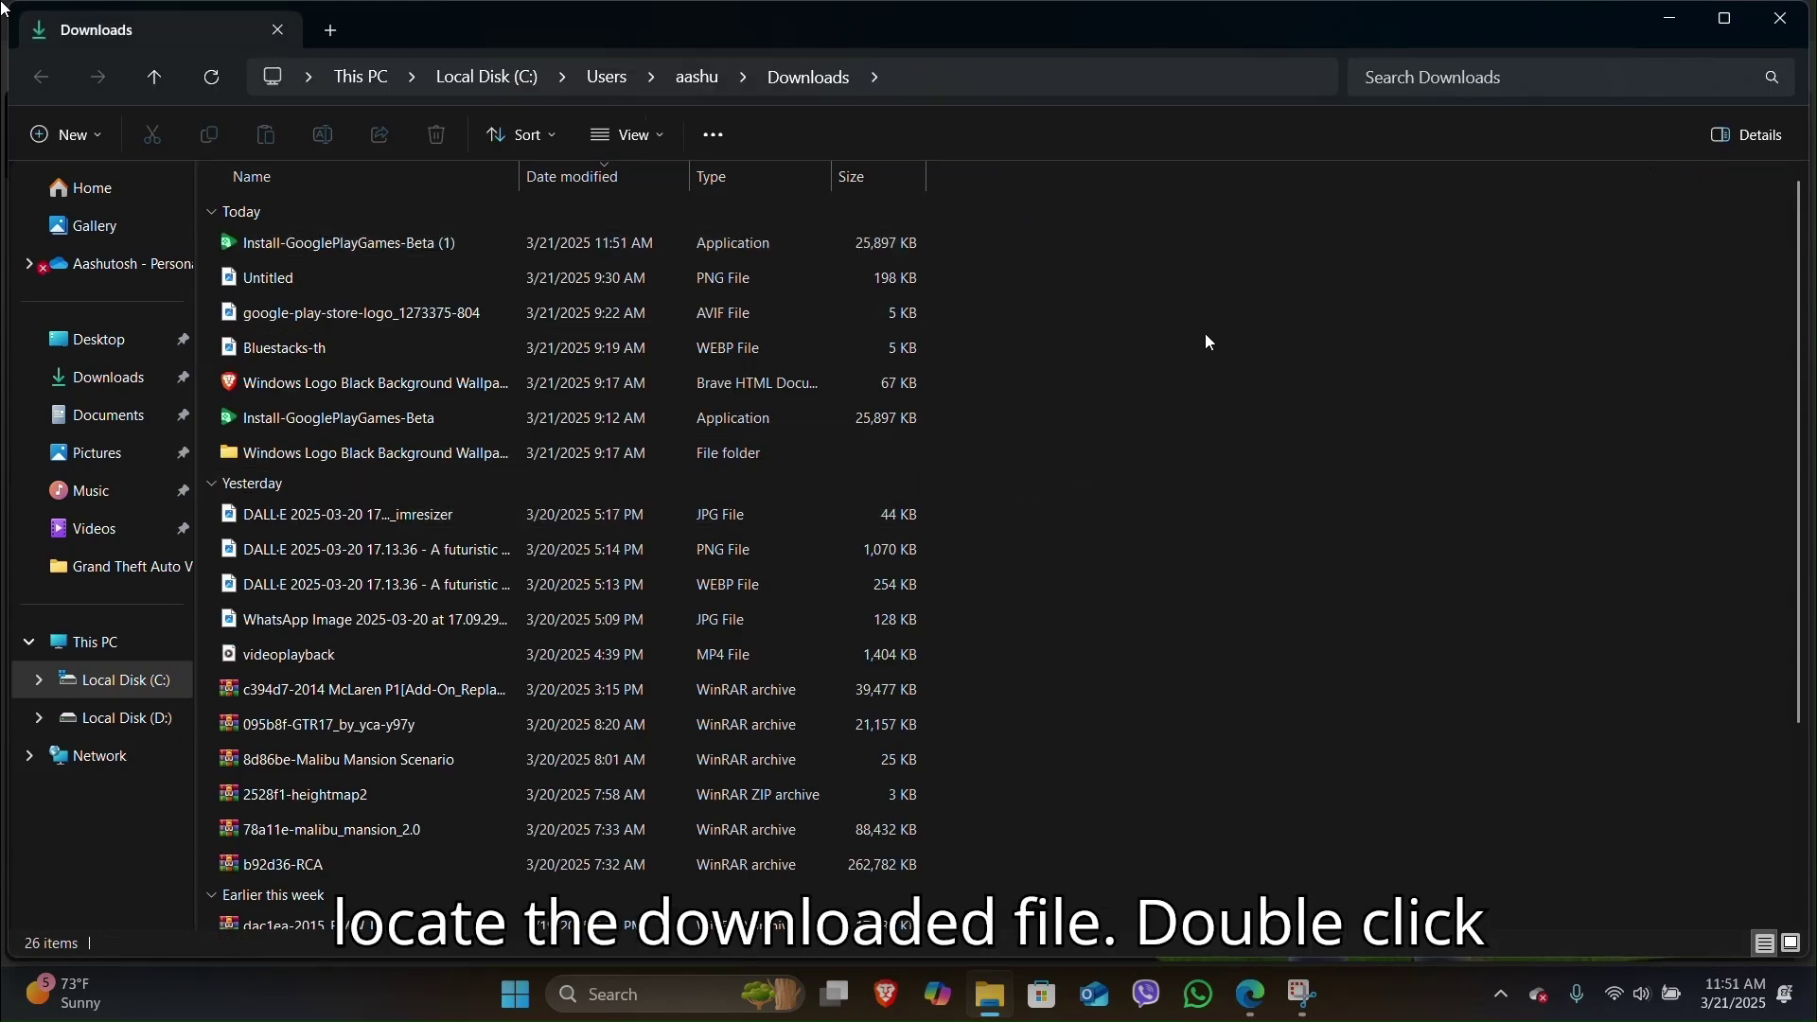
Run Install-GooglePlayGames-Beta (1).exe from the Downloads folder
{"action": "left_click", "coordinate": [321, 243]}
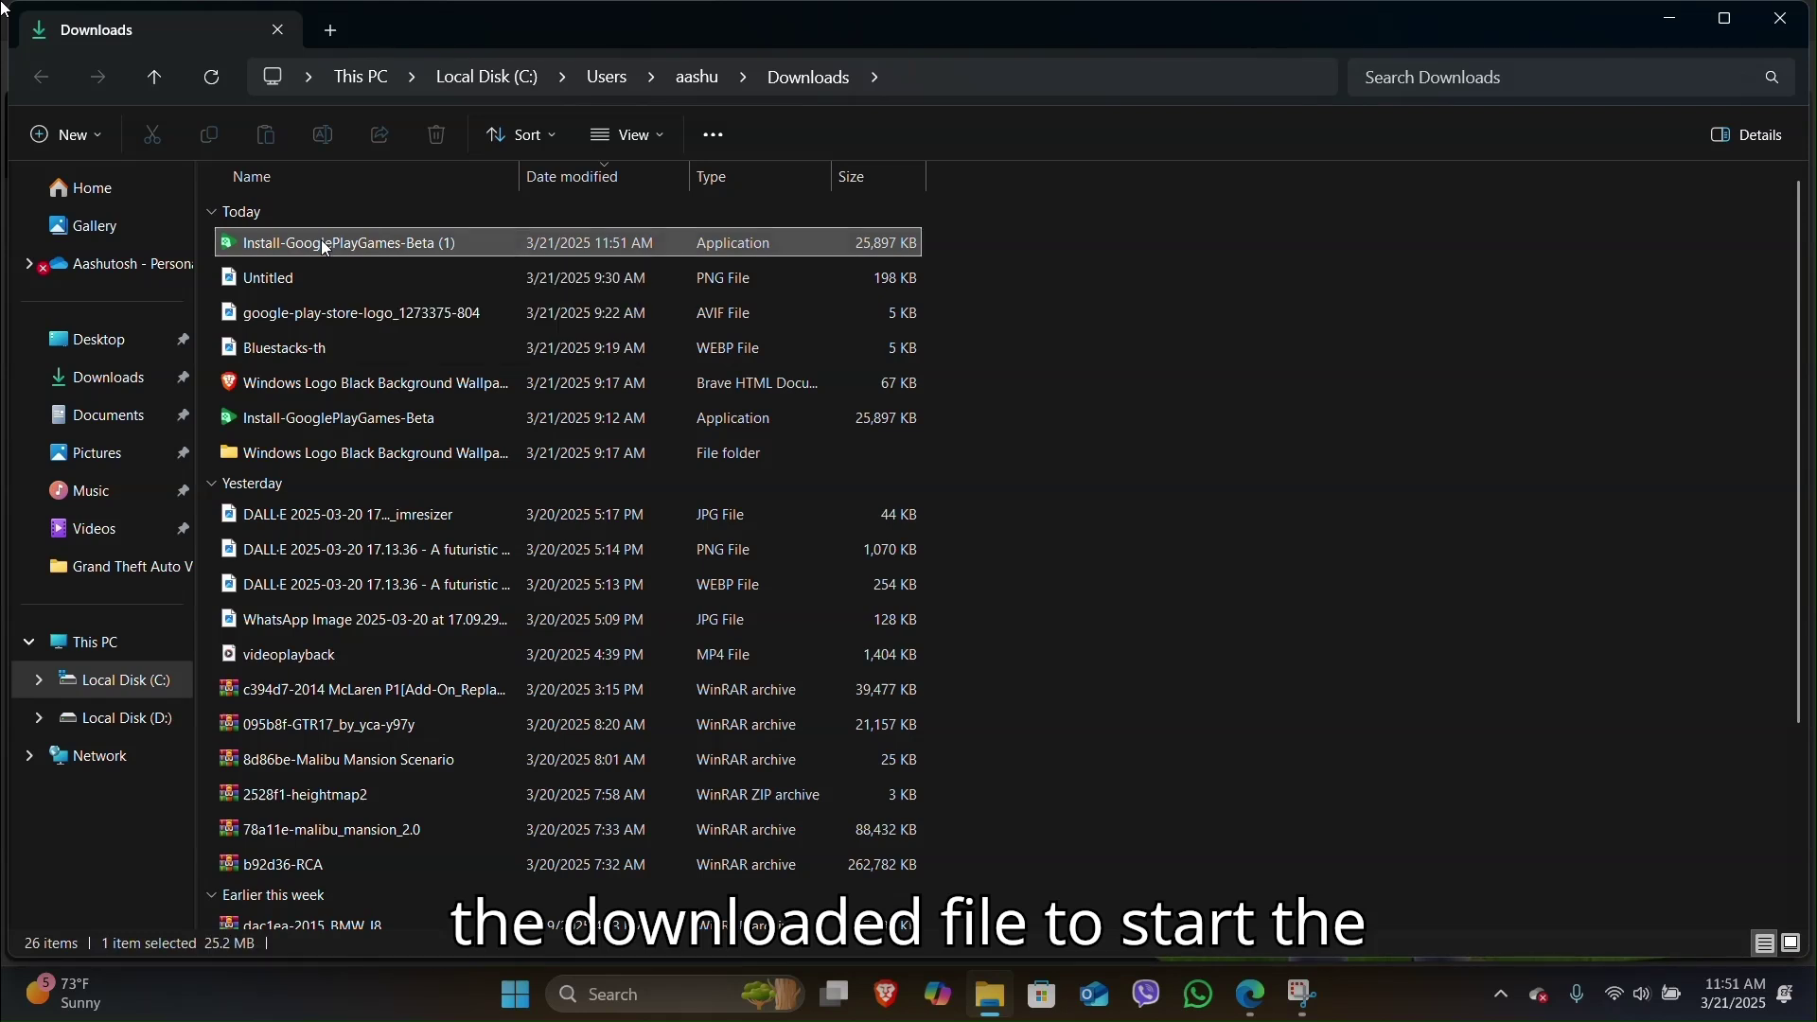
{"action": "double_click", "coordinate": [324, 244]}
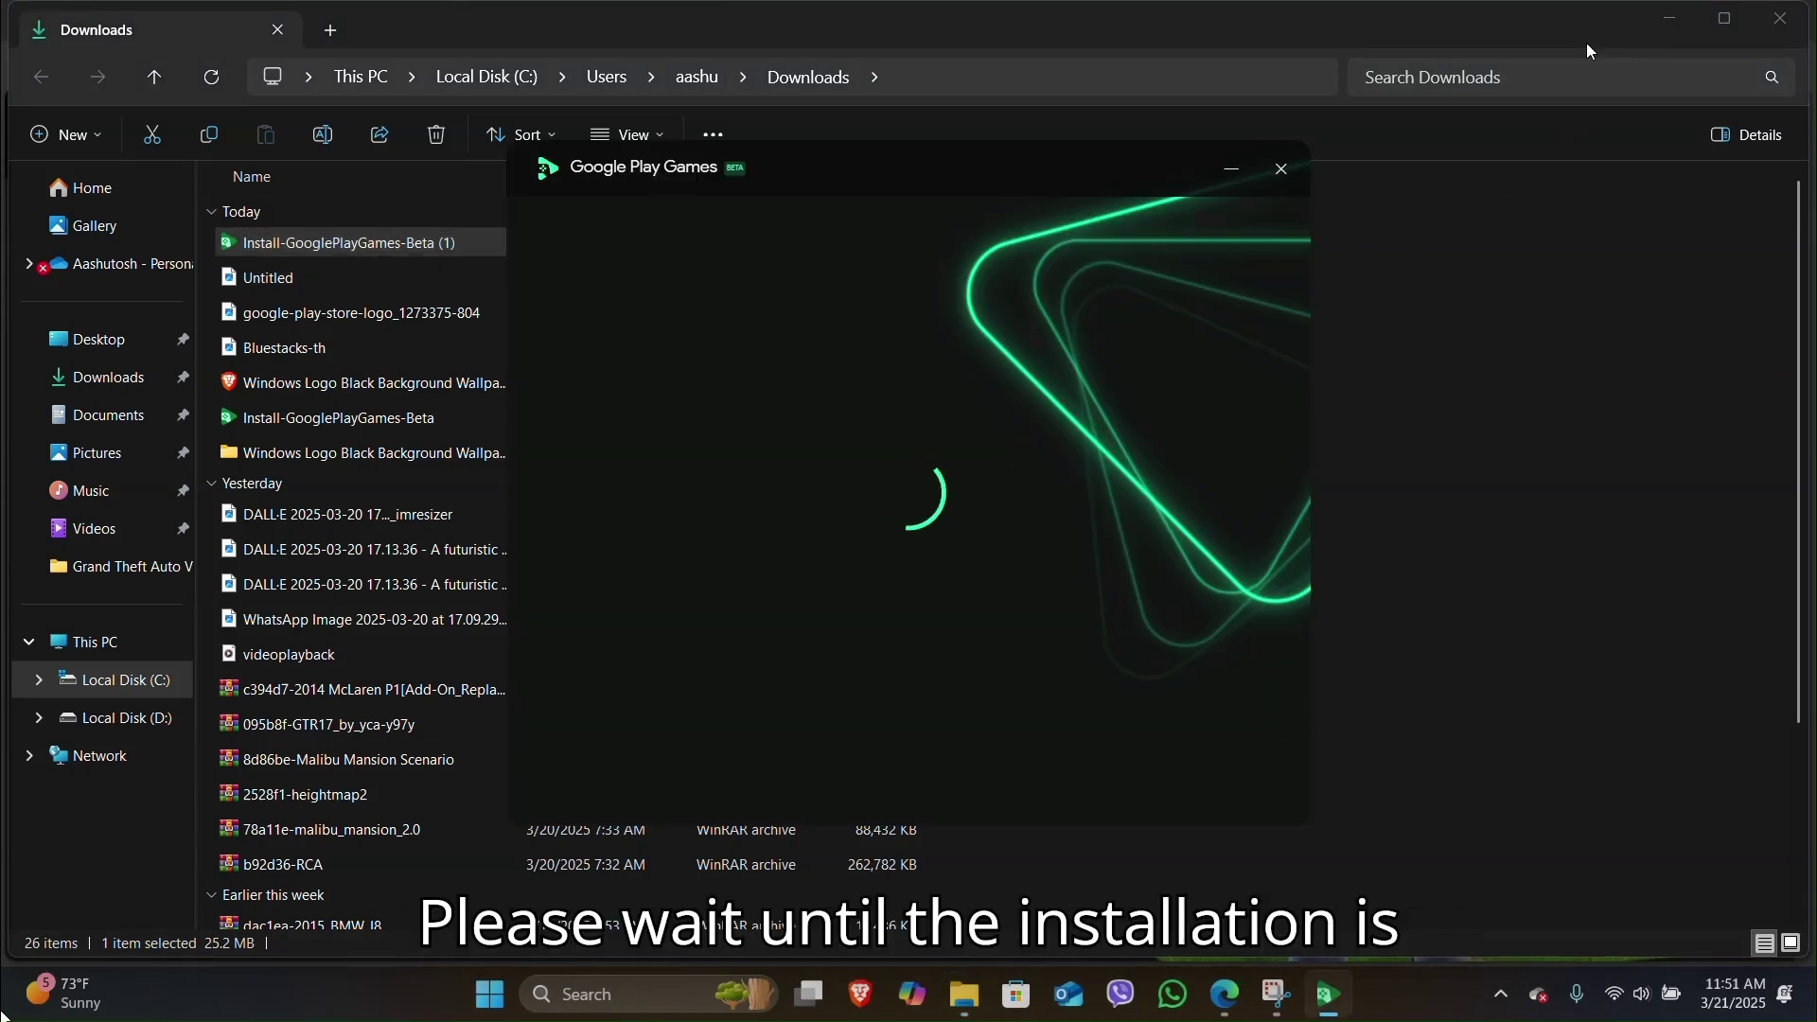
Close File Explorer, the downloads list and Edge, then install Google Play Games
{"action": "left_click", "coordinate": [1786, 17]}
{"action": "left_click", "coordinate": [1787, 18]}
{"action": "left_click", "coordinate": [1788, 18]}
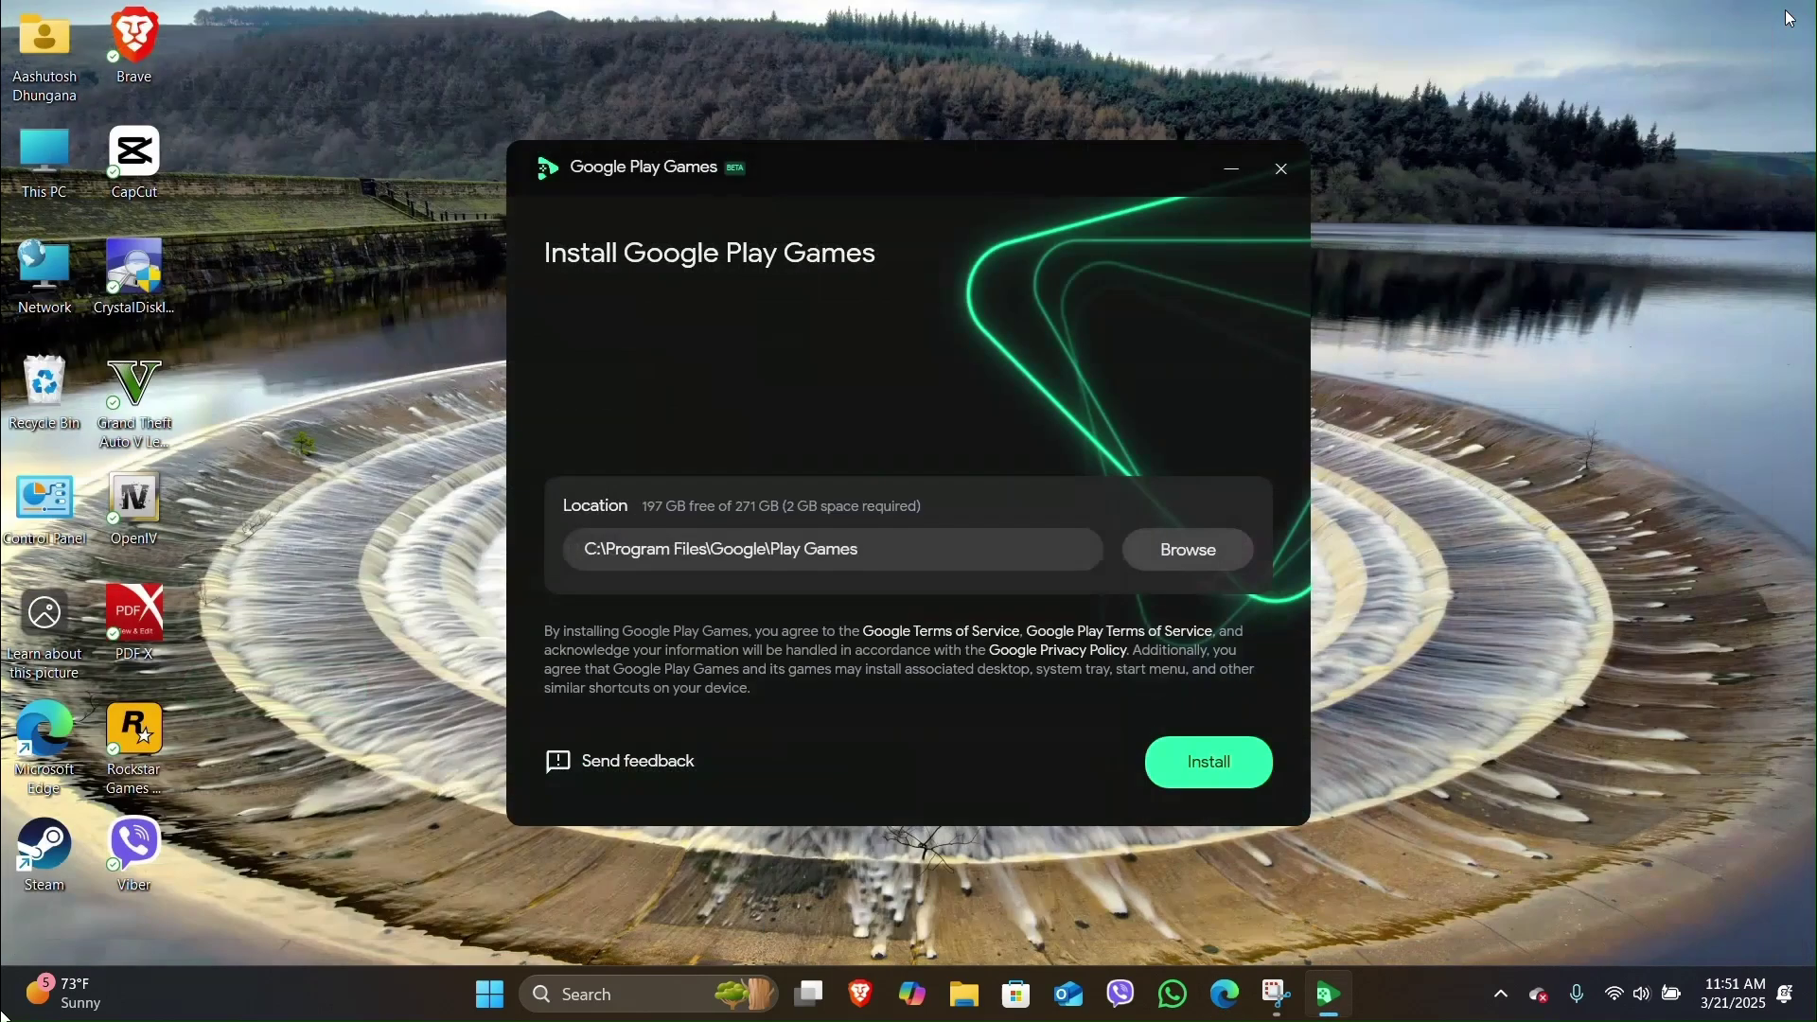
{"action": "left_click", "coordinate": [1203, 766]}
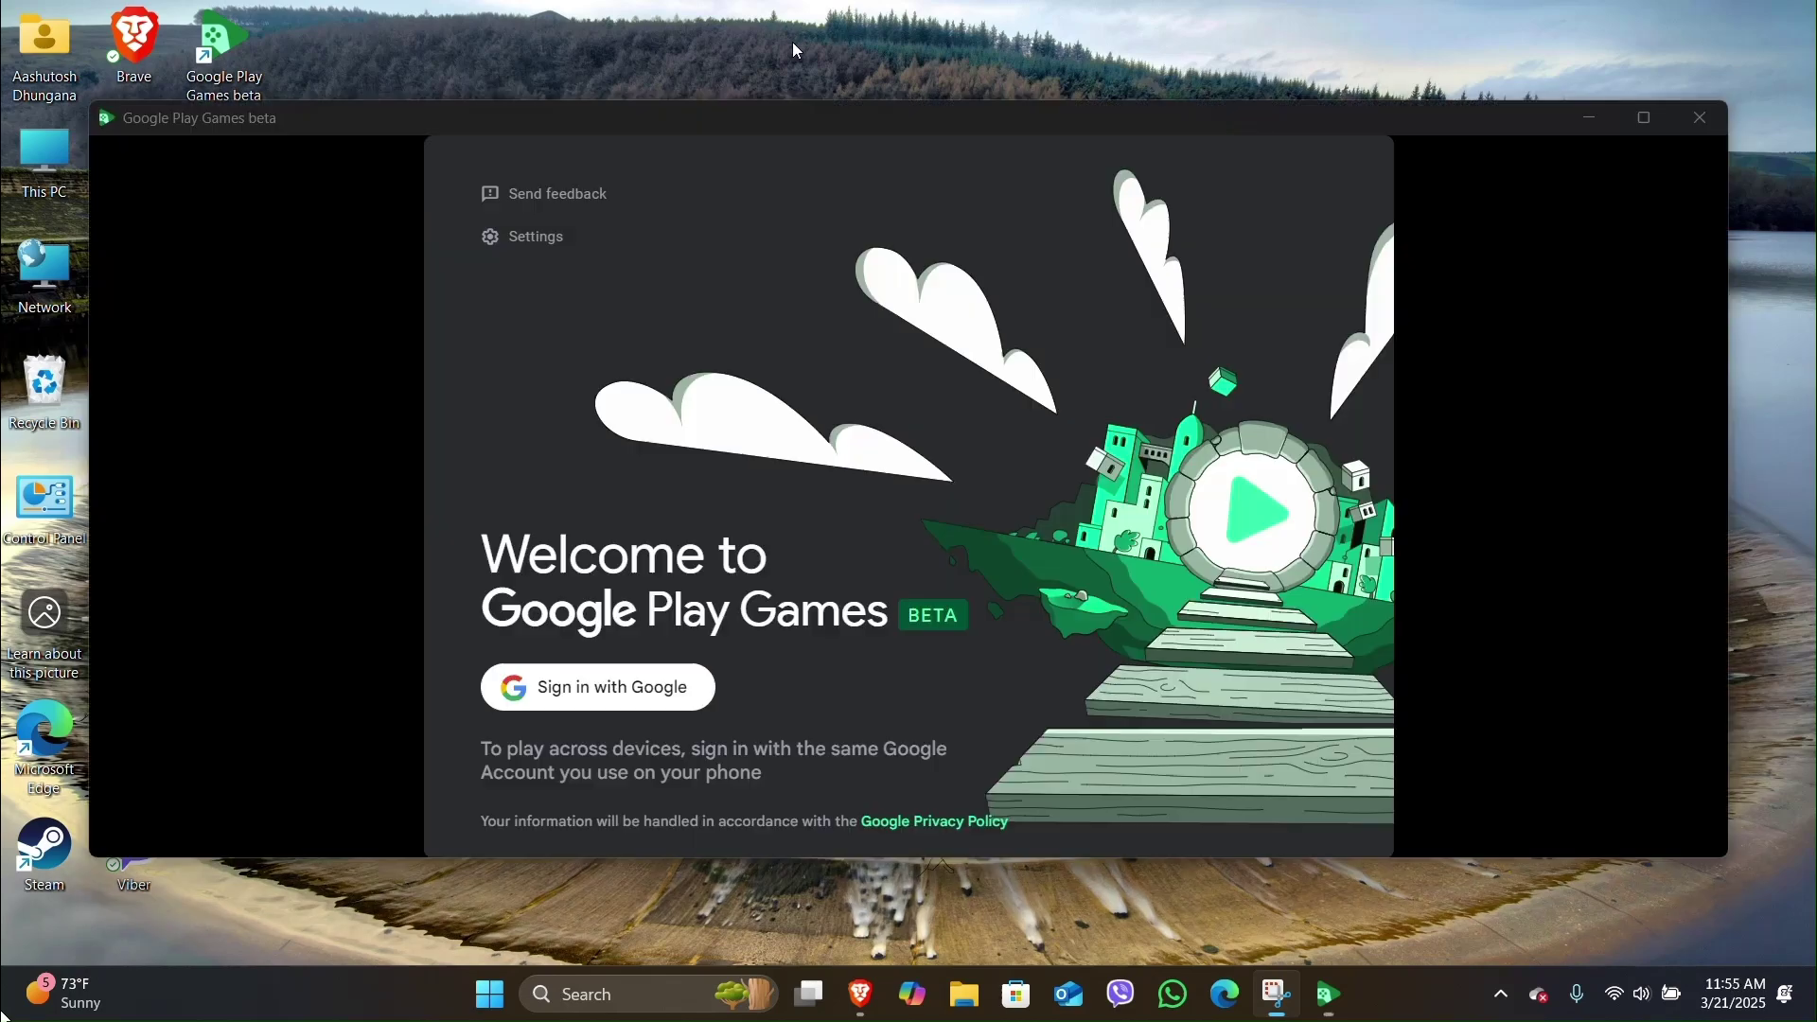
Sign in with Google and scroll through the Explore games catalogue
{"action": "left_click", "coordinate": [599, 698]}
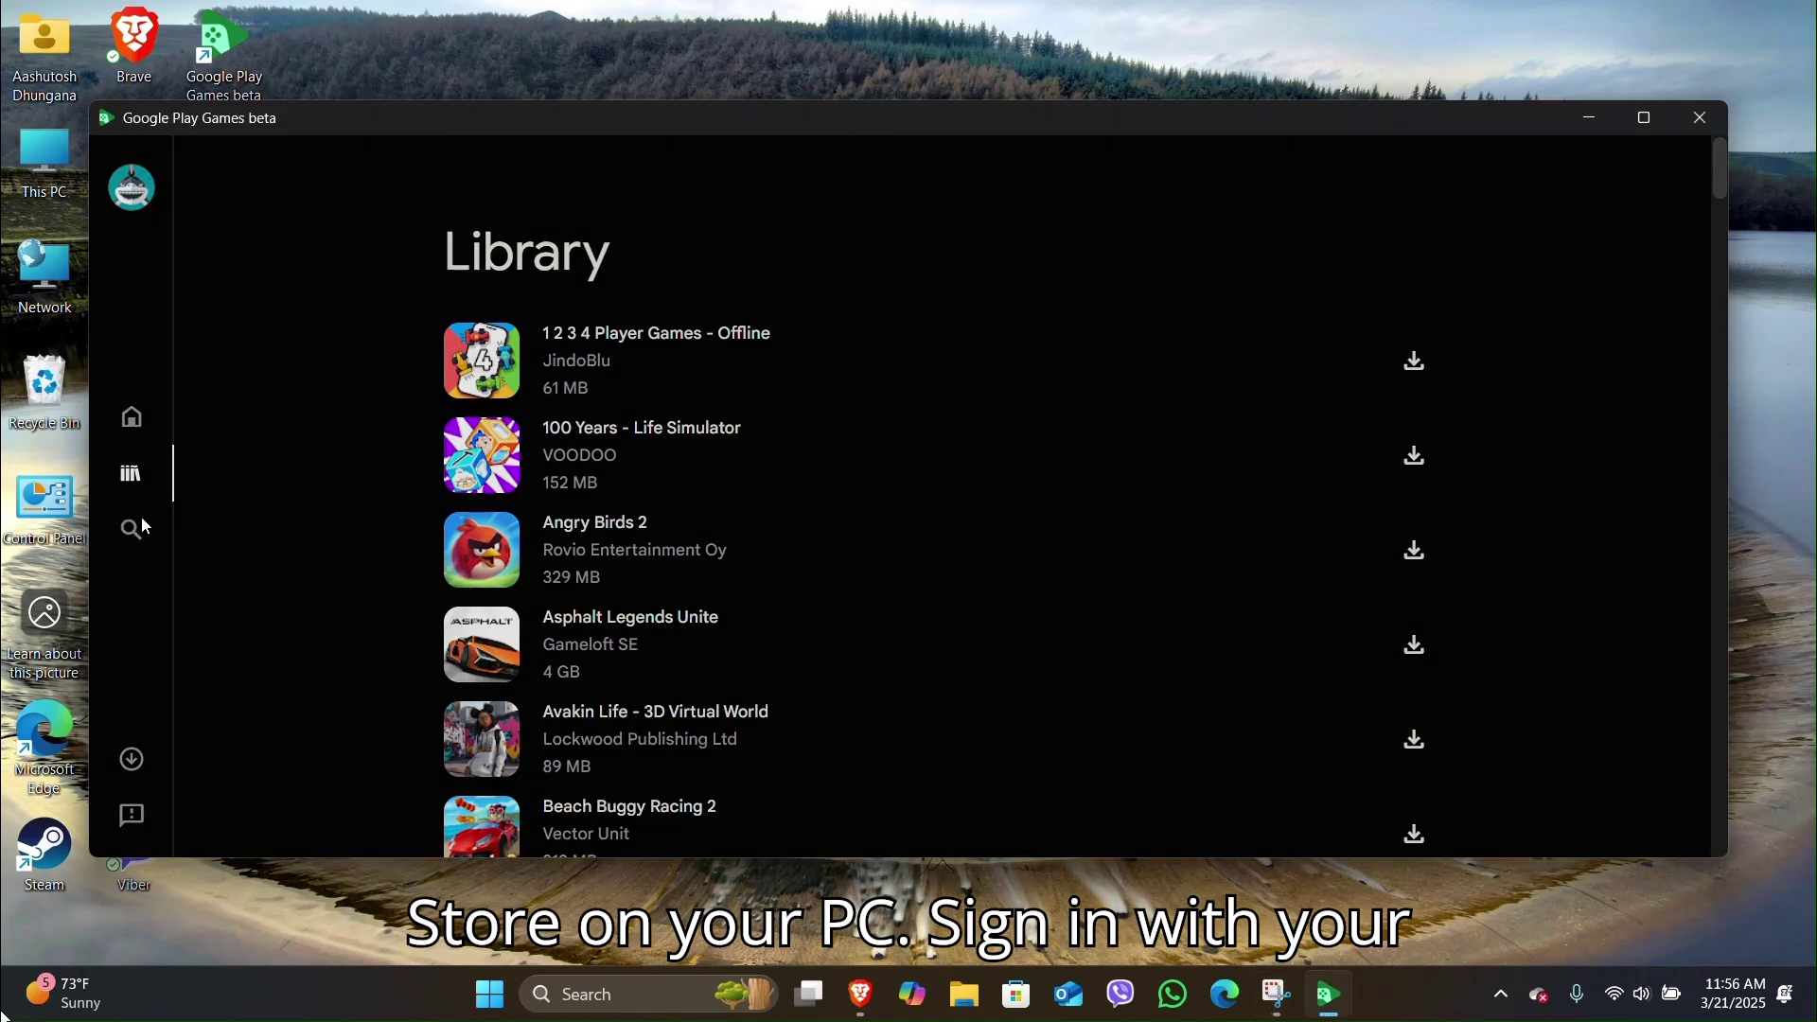
{"action": "left_click", "coordinate": [142, 526]}
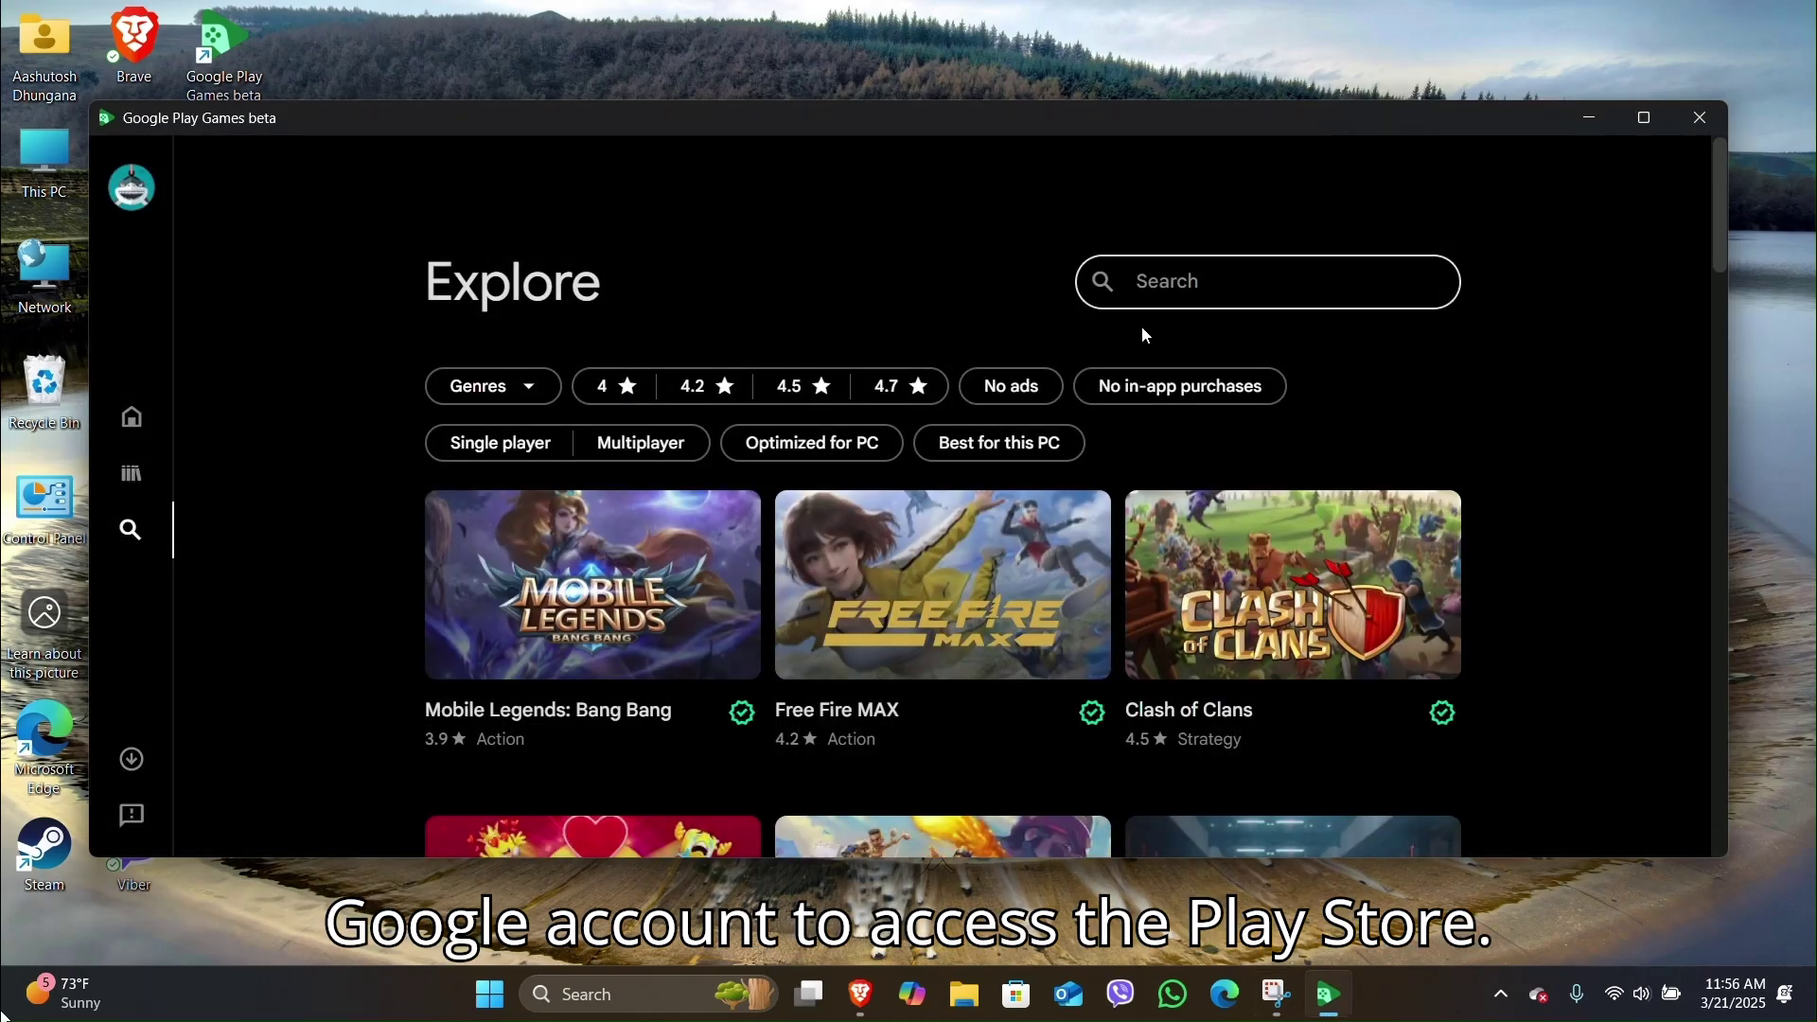
{"action": "scroll", "coordinate": [946, 596], "scroll_direction": "down", "scroll_amount": 4}
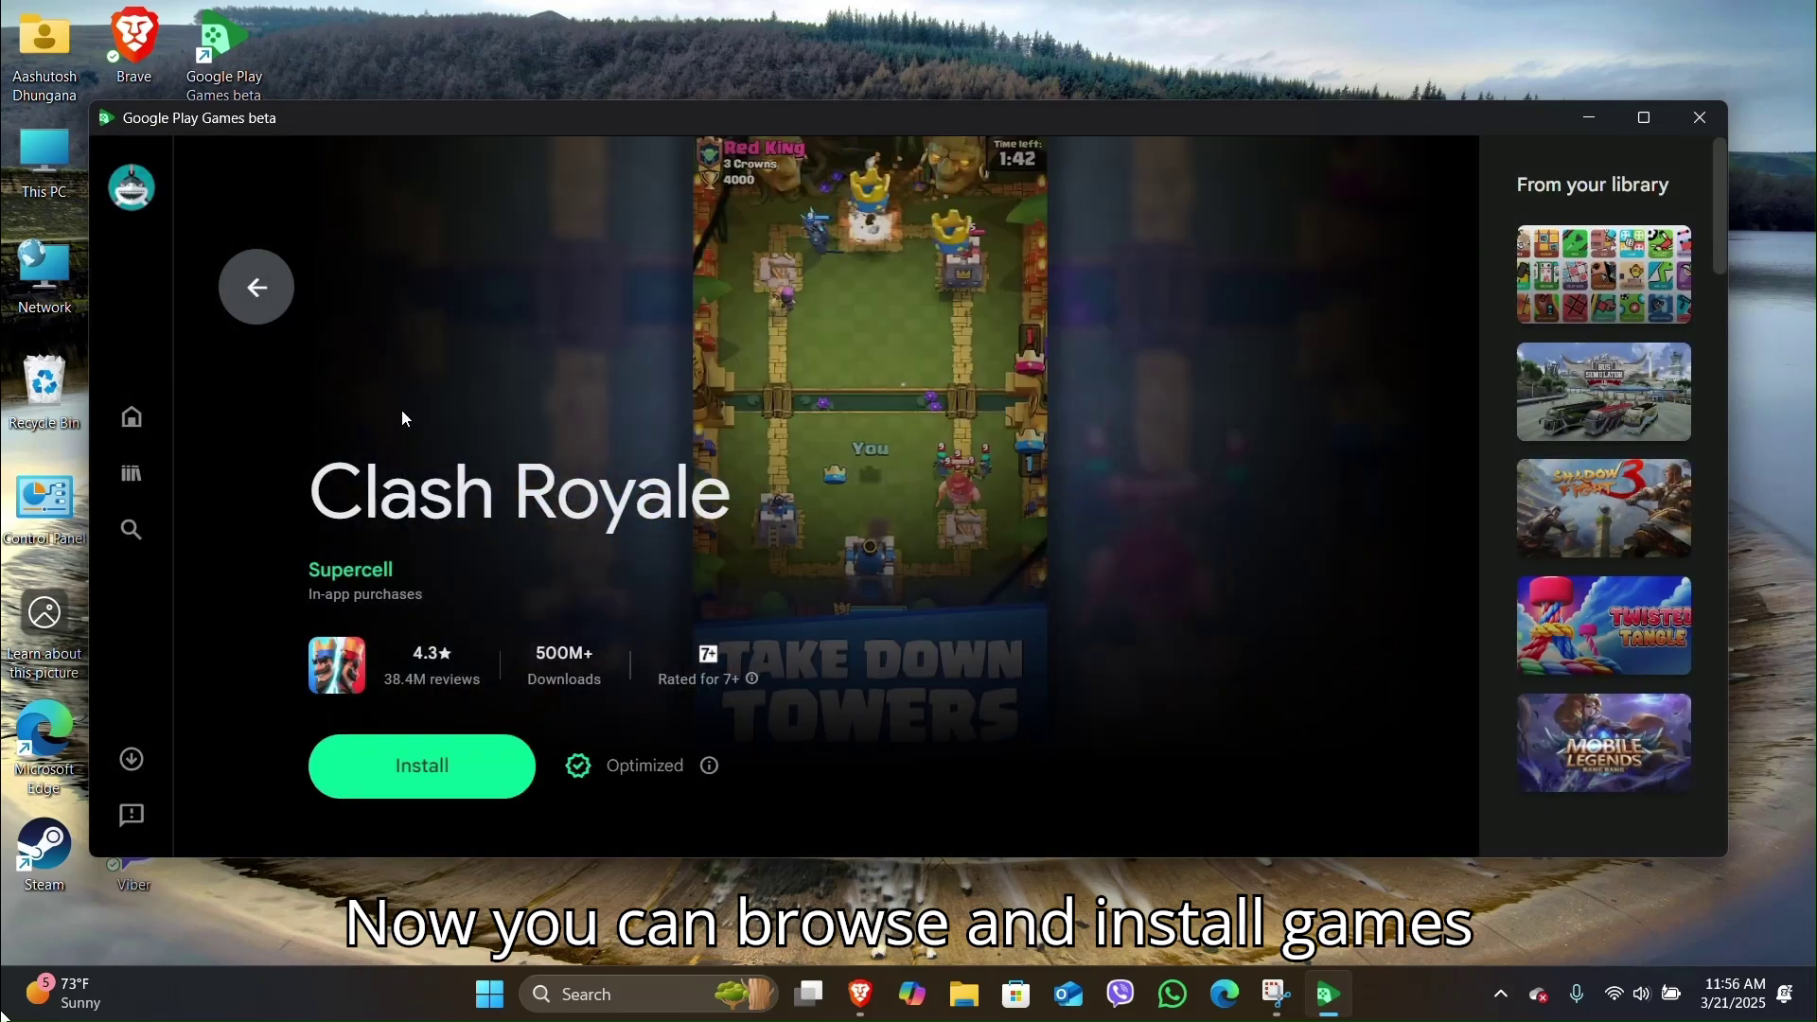
From the Explore grid, install Free Fire MAX and add its desktop shortcut
{"action": "left_click", "coordinate": [281, 301]}
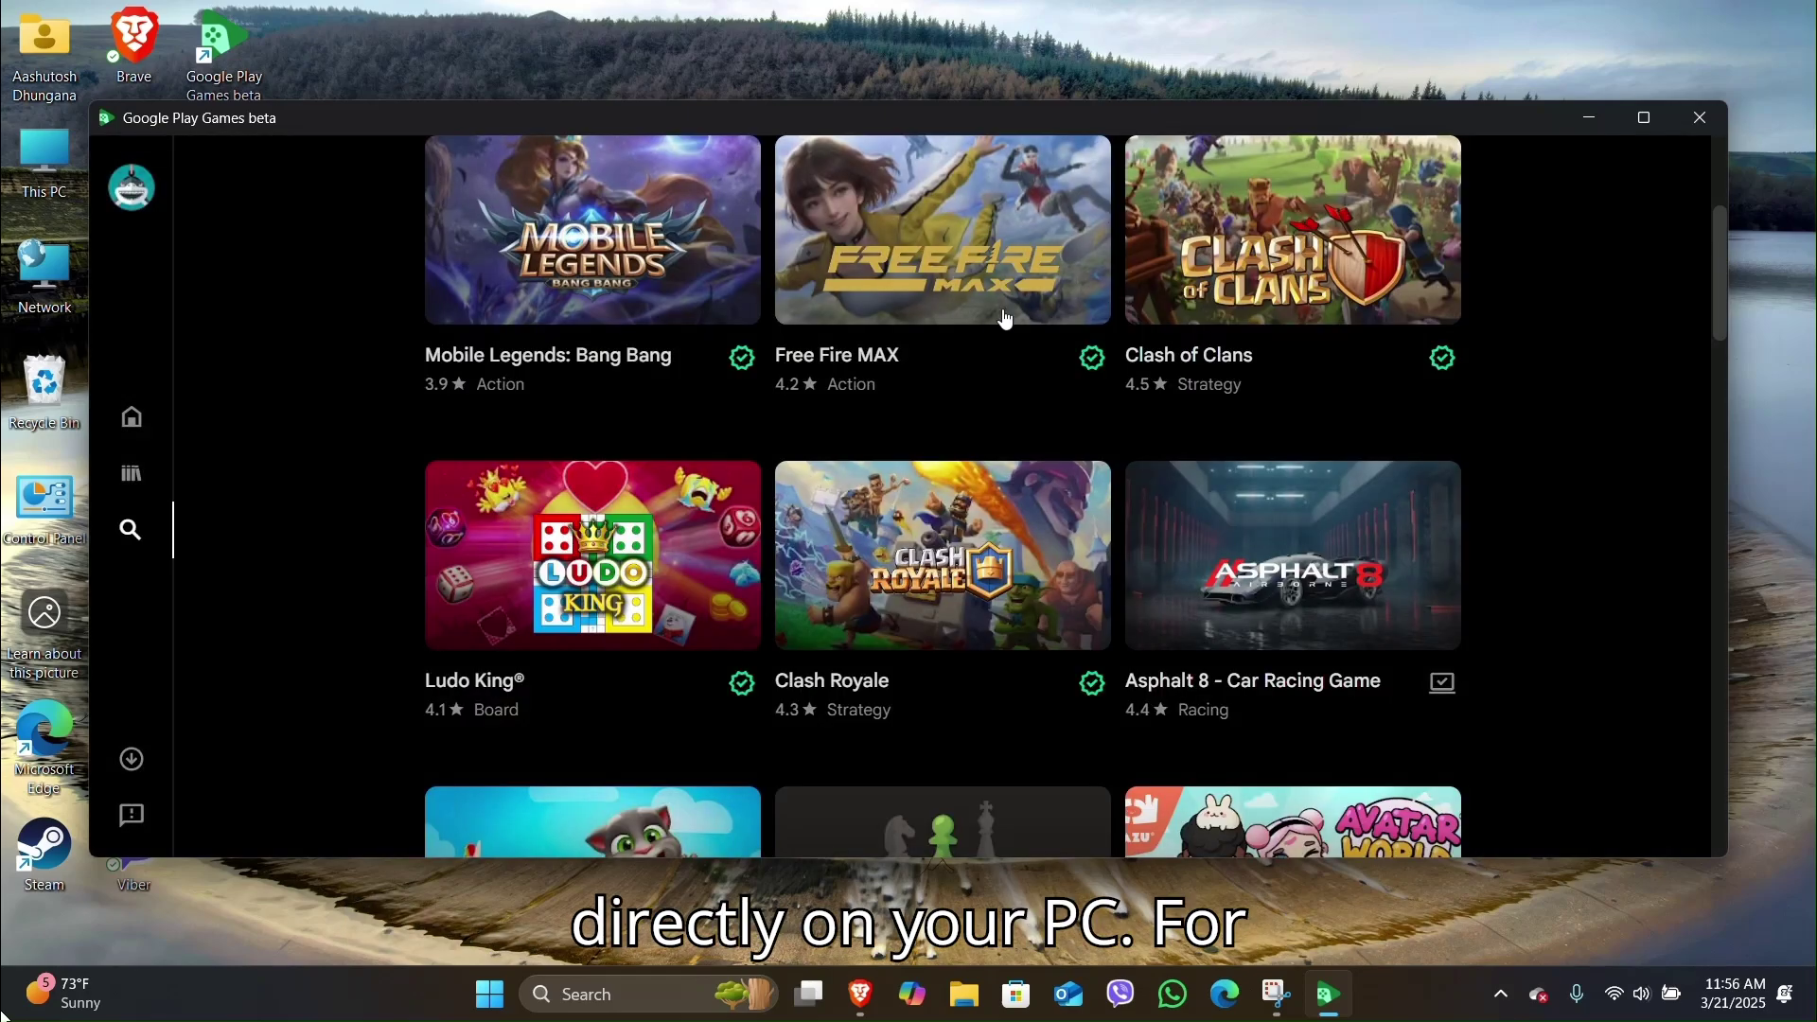
{"action": "left_click", "coordinate": [986, 257]}
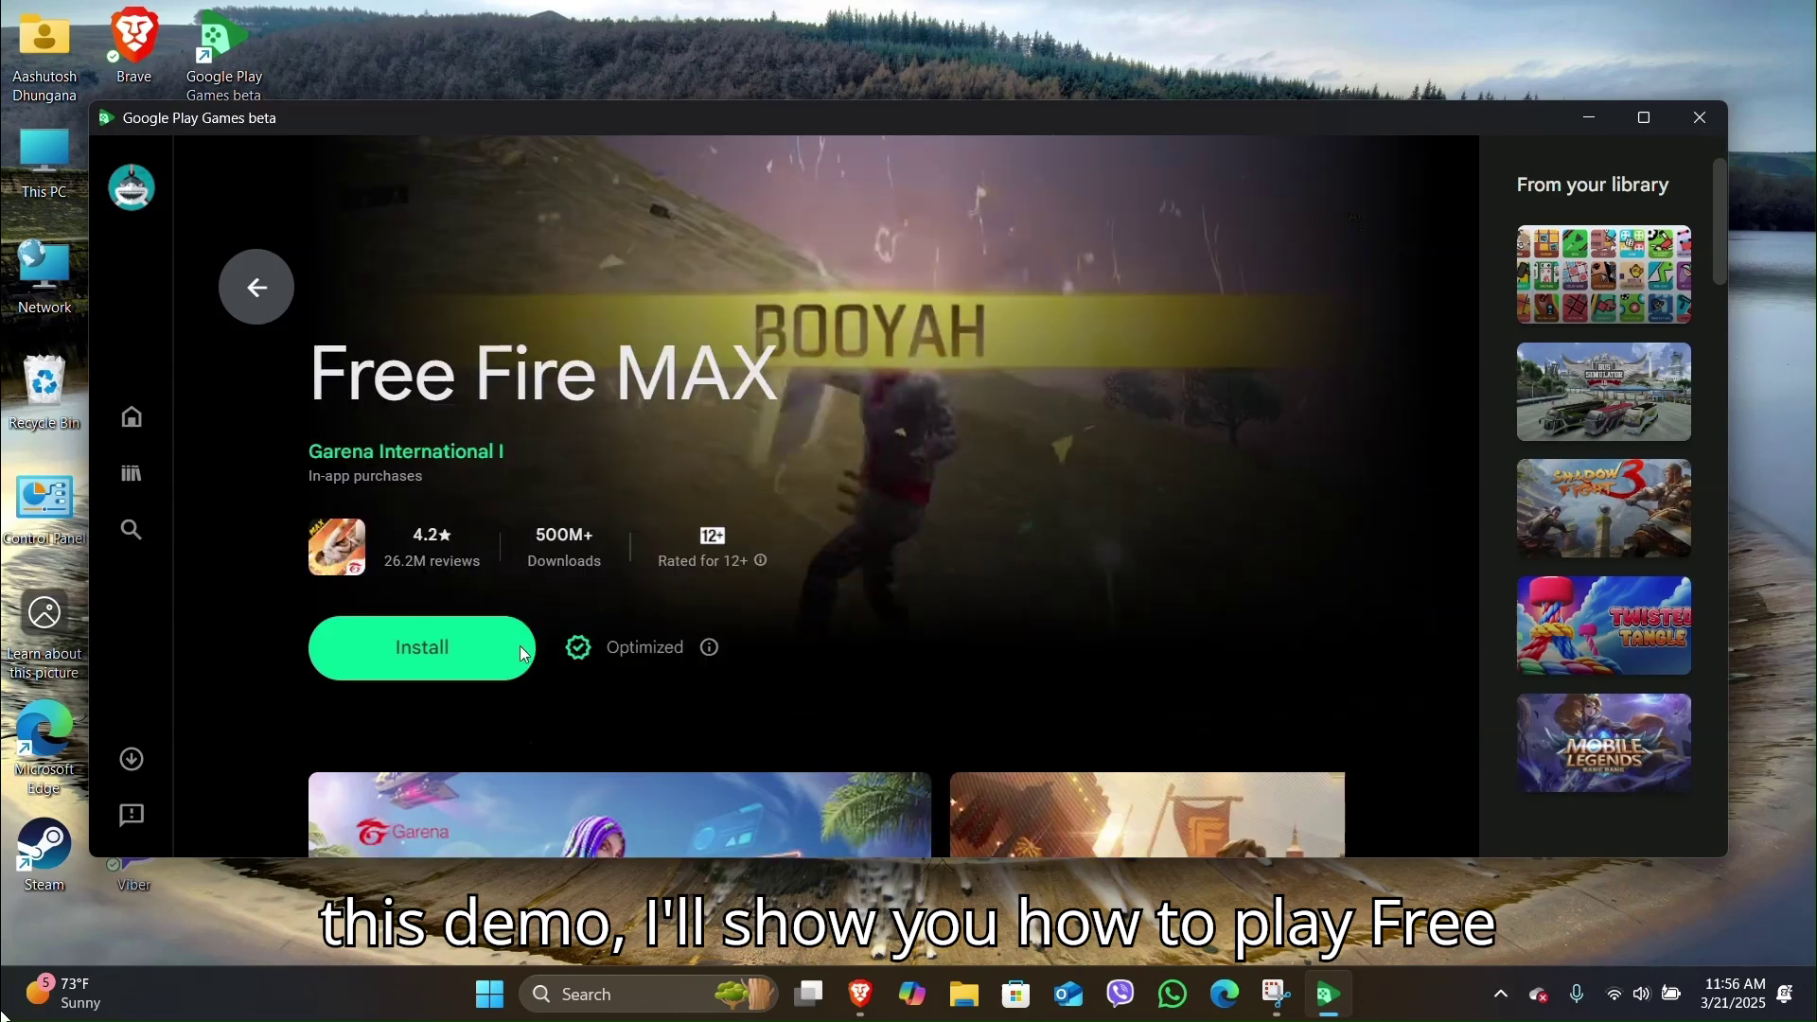
{"action": "left_click", "coordinate": [413, 637]}
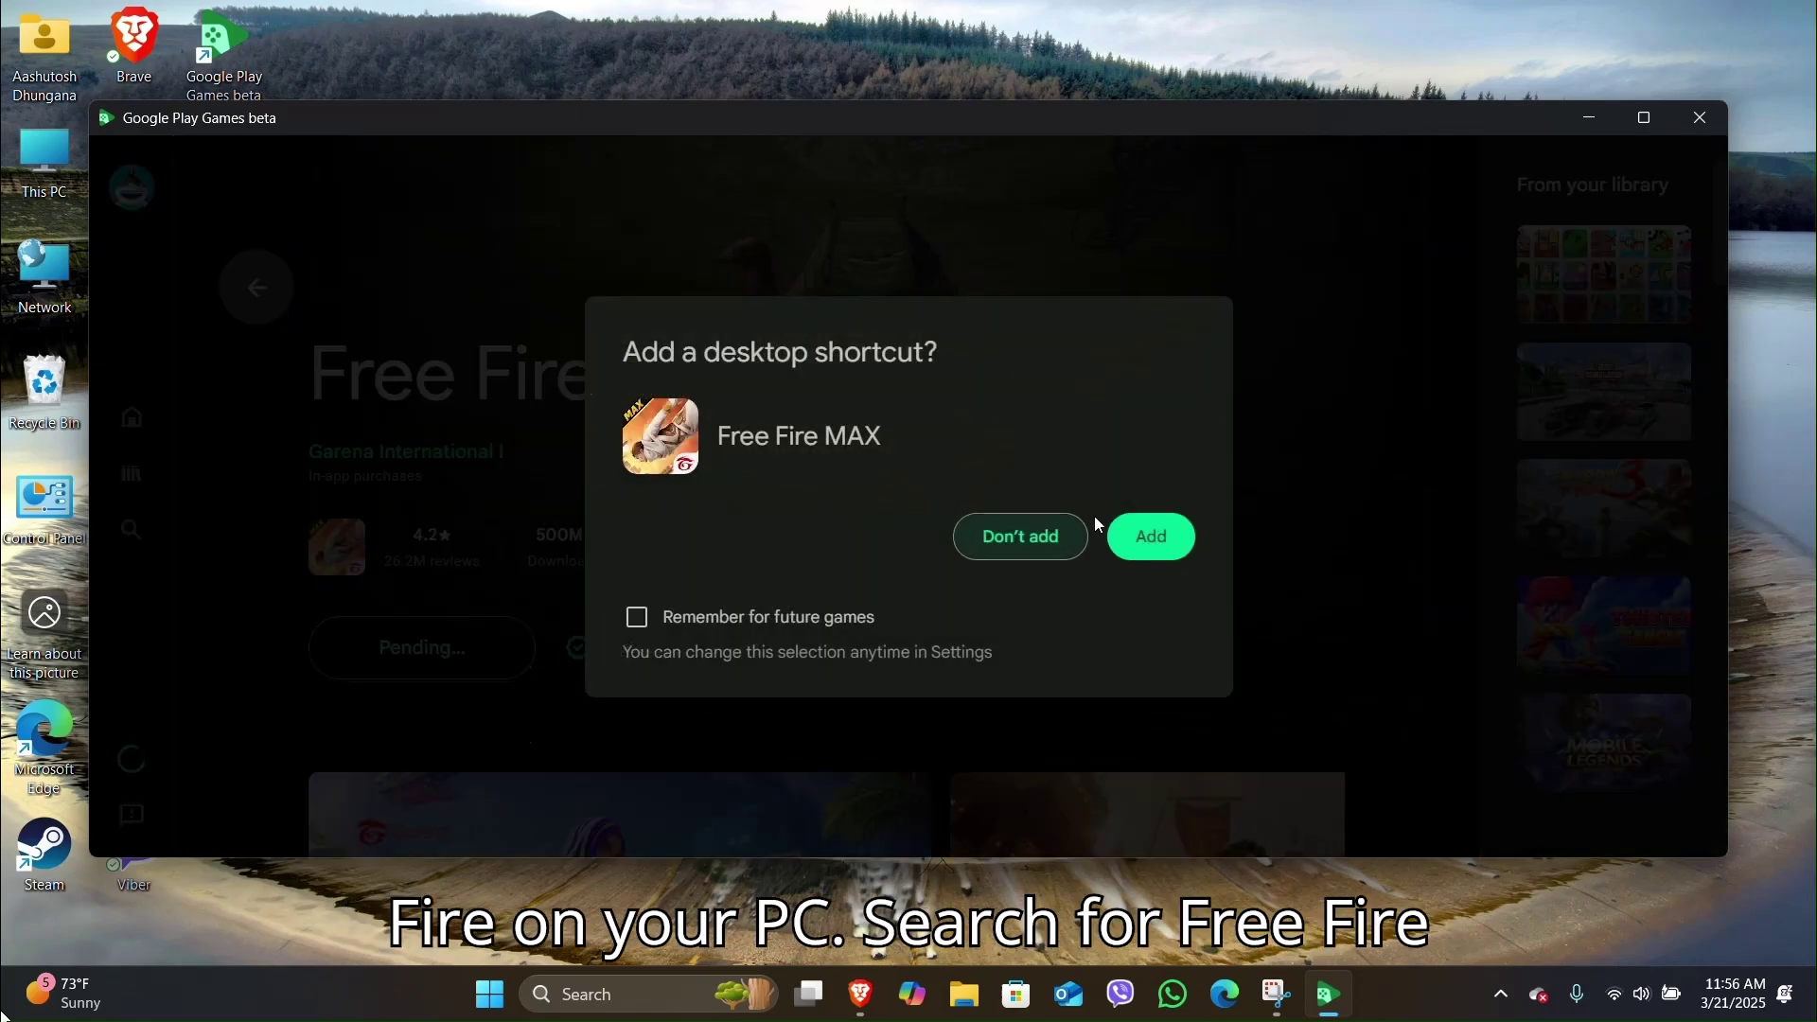
{"action": "left_click", "coordinate": [1155, 535]}
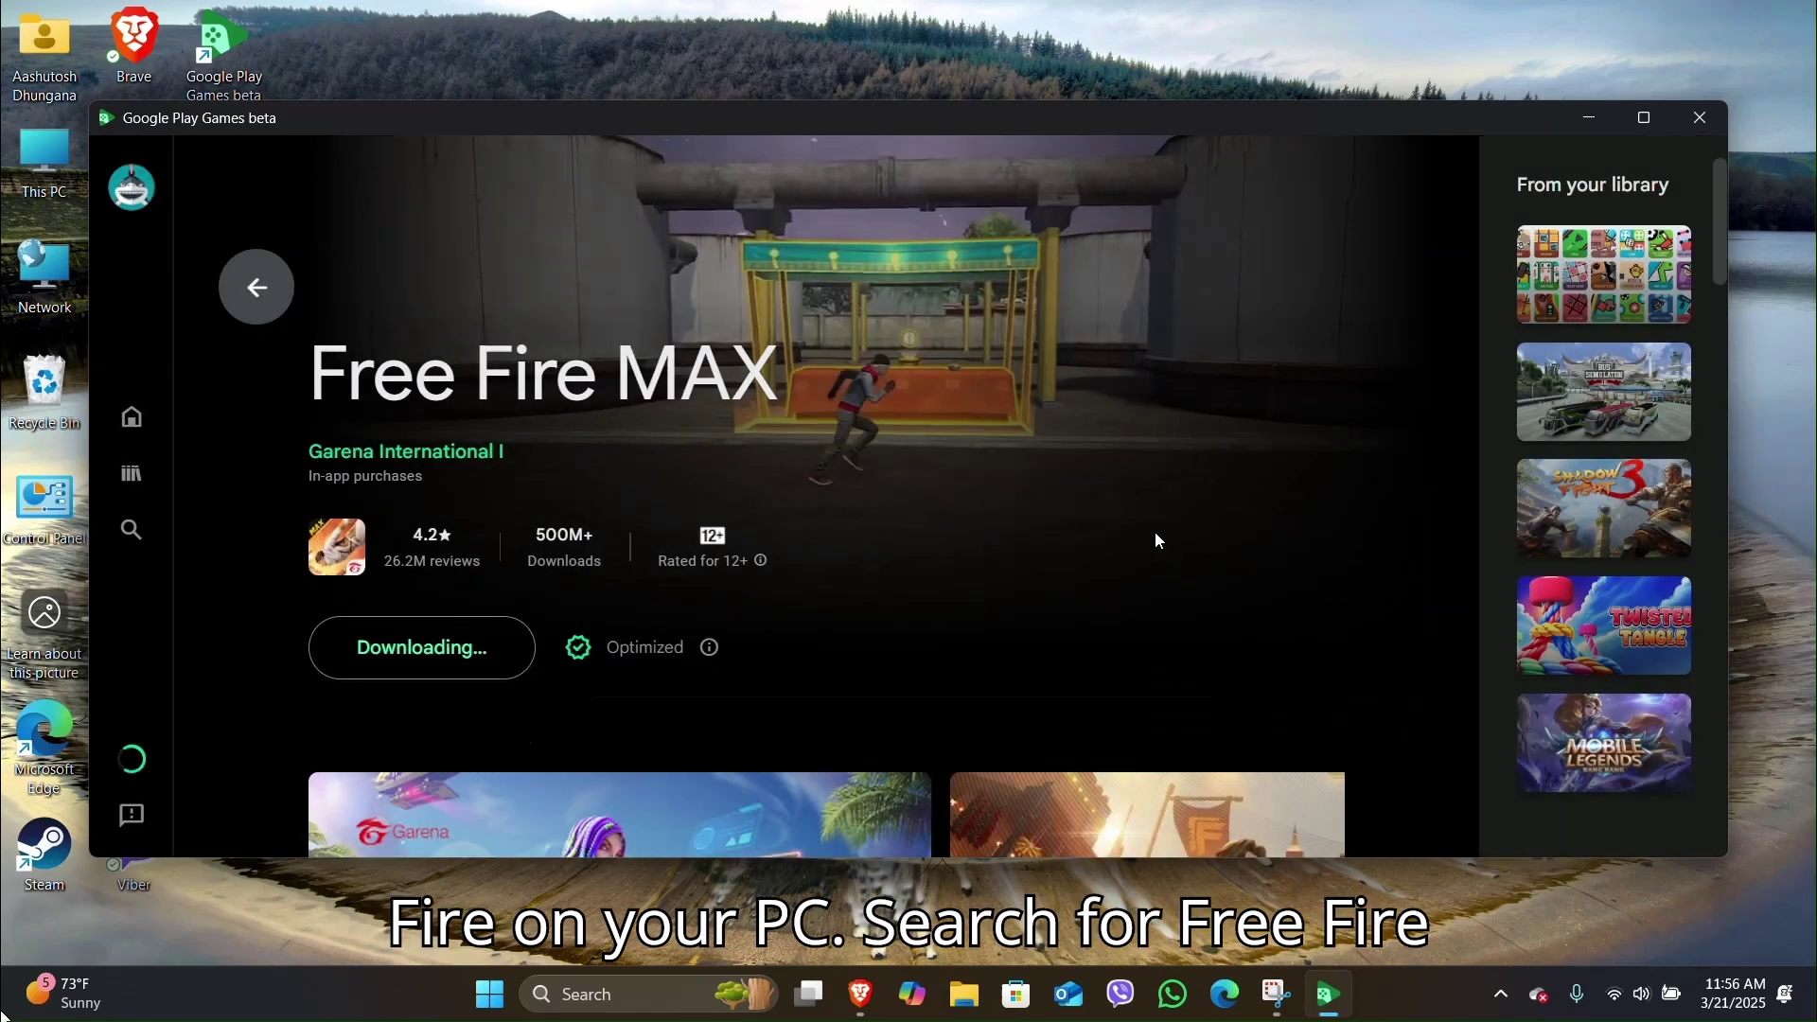
Browse the Free Fire MAX page while the game downloads and installs
{"action": "scroll", "coordinate": [715, 551], "scroll_direction": "down", "scroll_amount": 3}
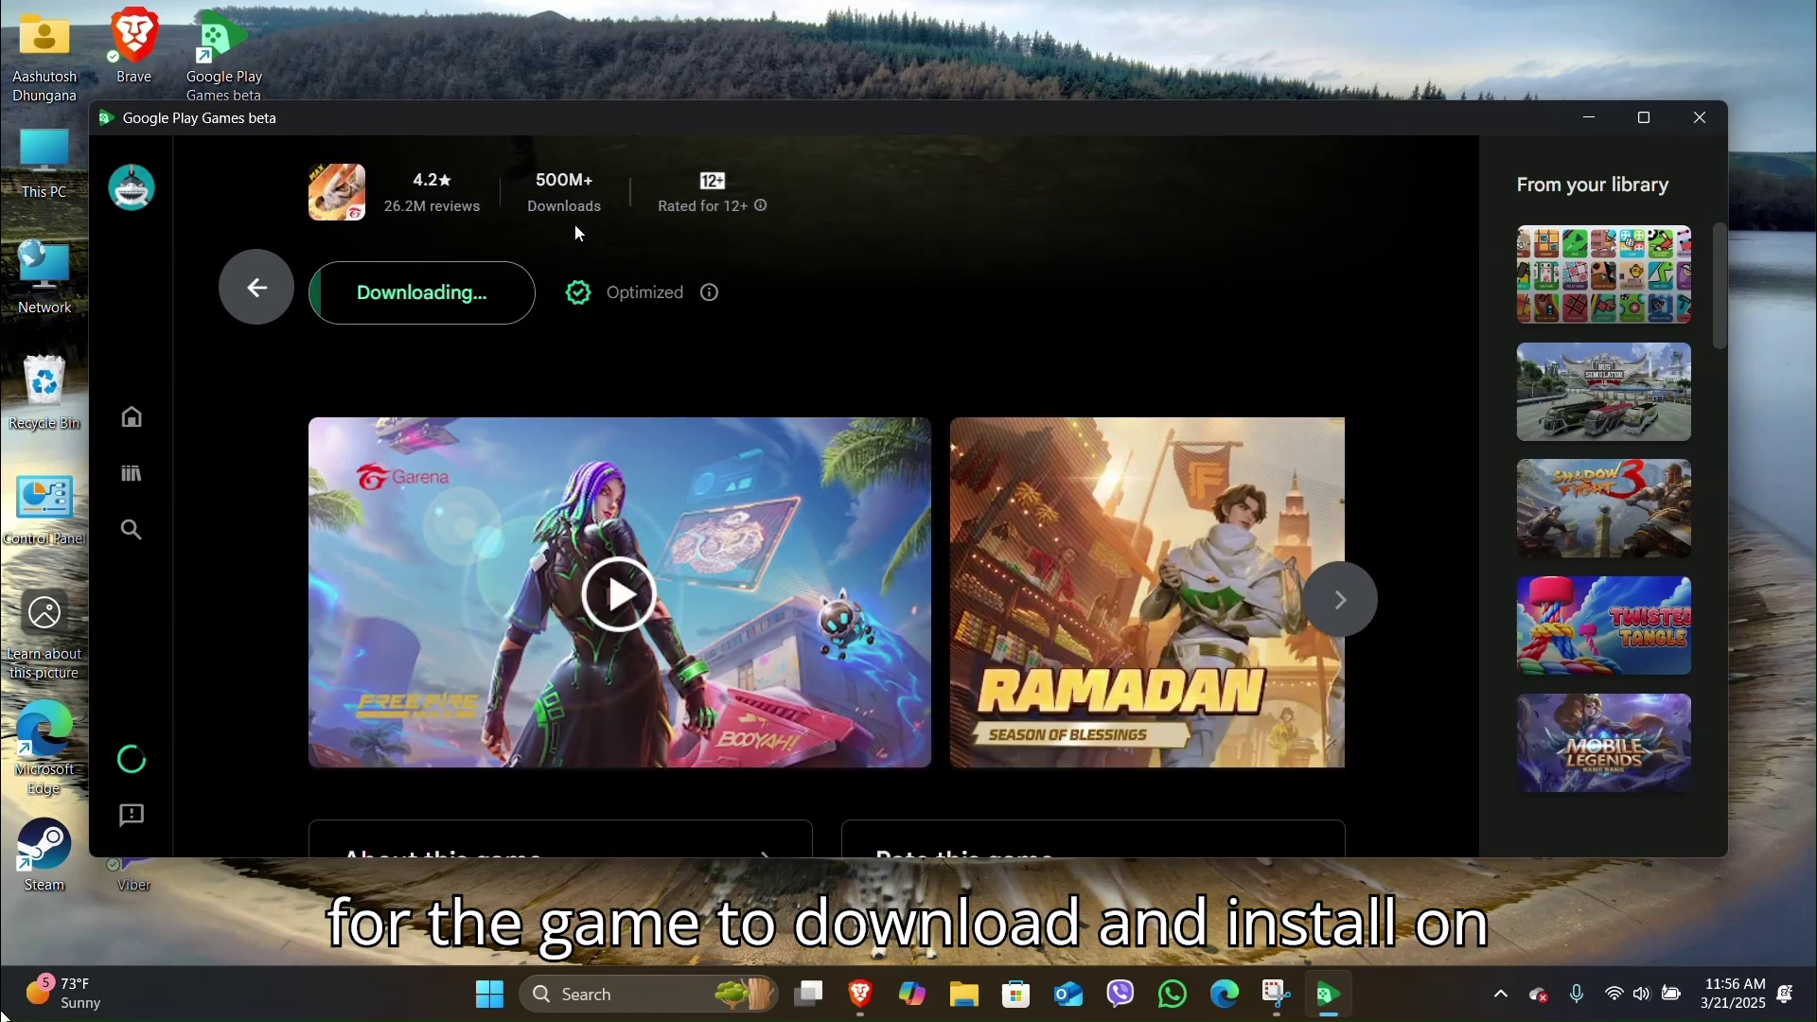
{"action": "scroll", "coordinate": [1041, 280], "scroll_direction": "up", "scroll_amount": 3}
{"action": "scroll", "coordinate": [936, 412], "scroll_direction": "down", "scroll_amount": 10}
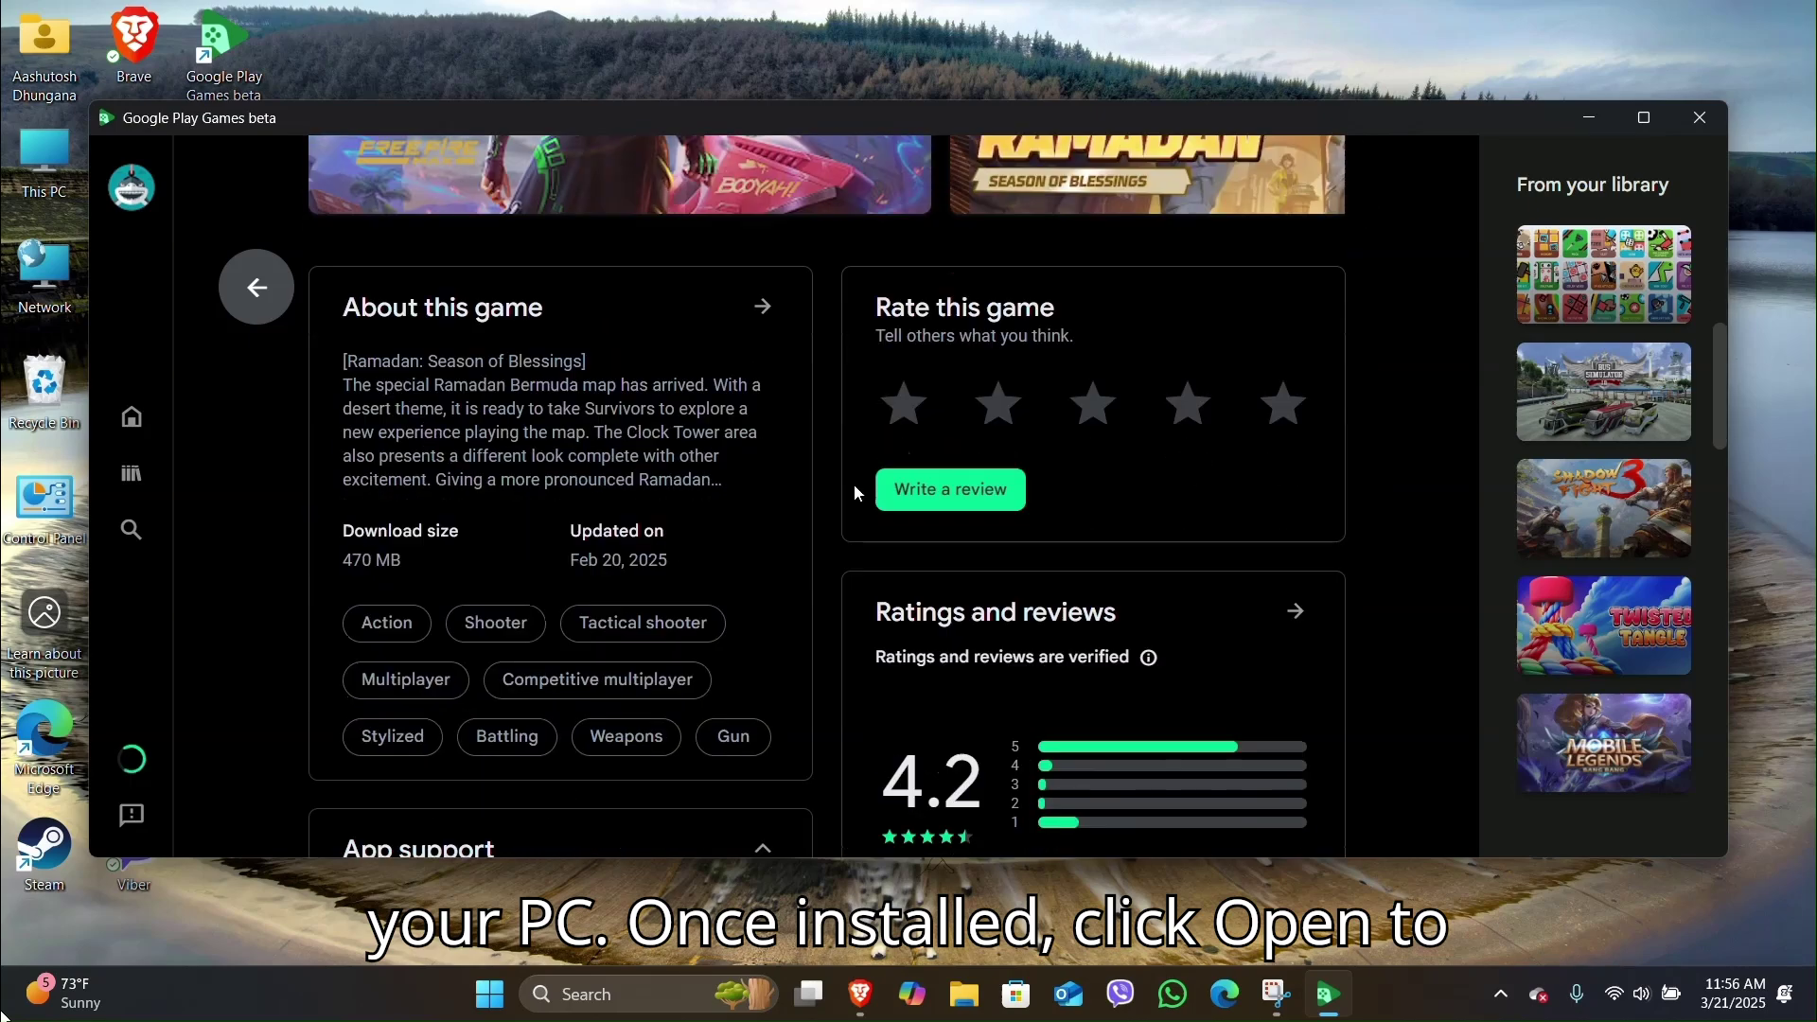
{"action": "scroll", "coordinate": [856, 506], "scroll_direction": "down", "scroll_amount": 4}
{"action": "scroll", "coordinate": [950, 503], "scroll_direction": "up", "scroll_amount": 10}
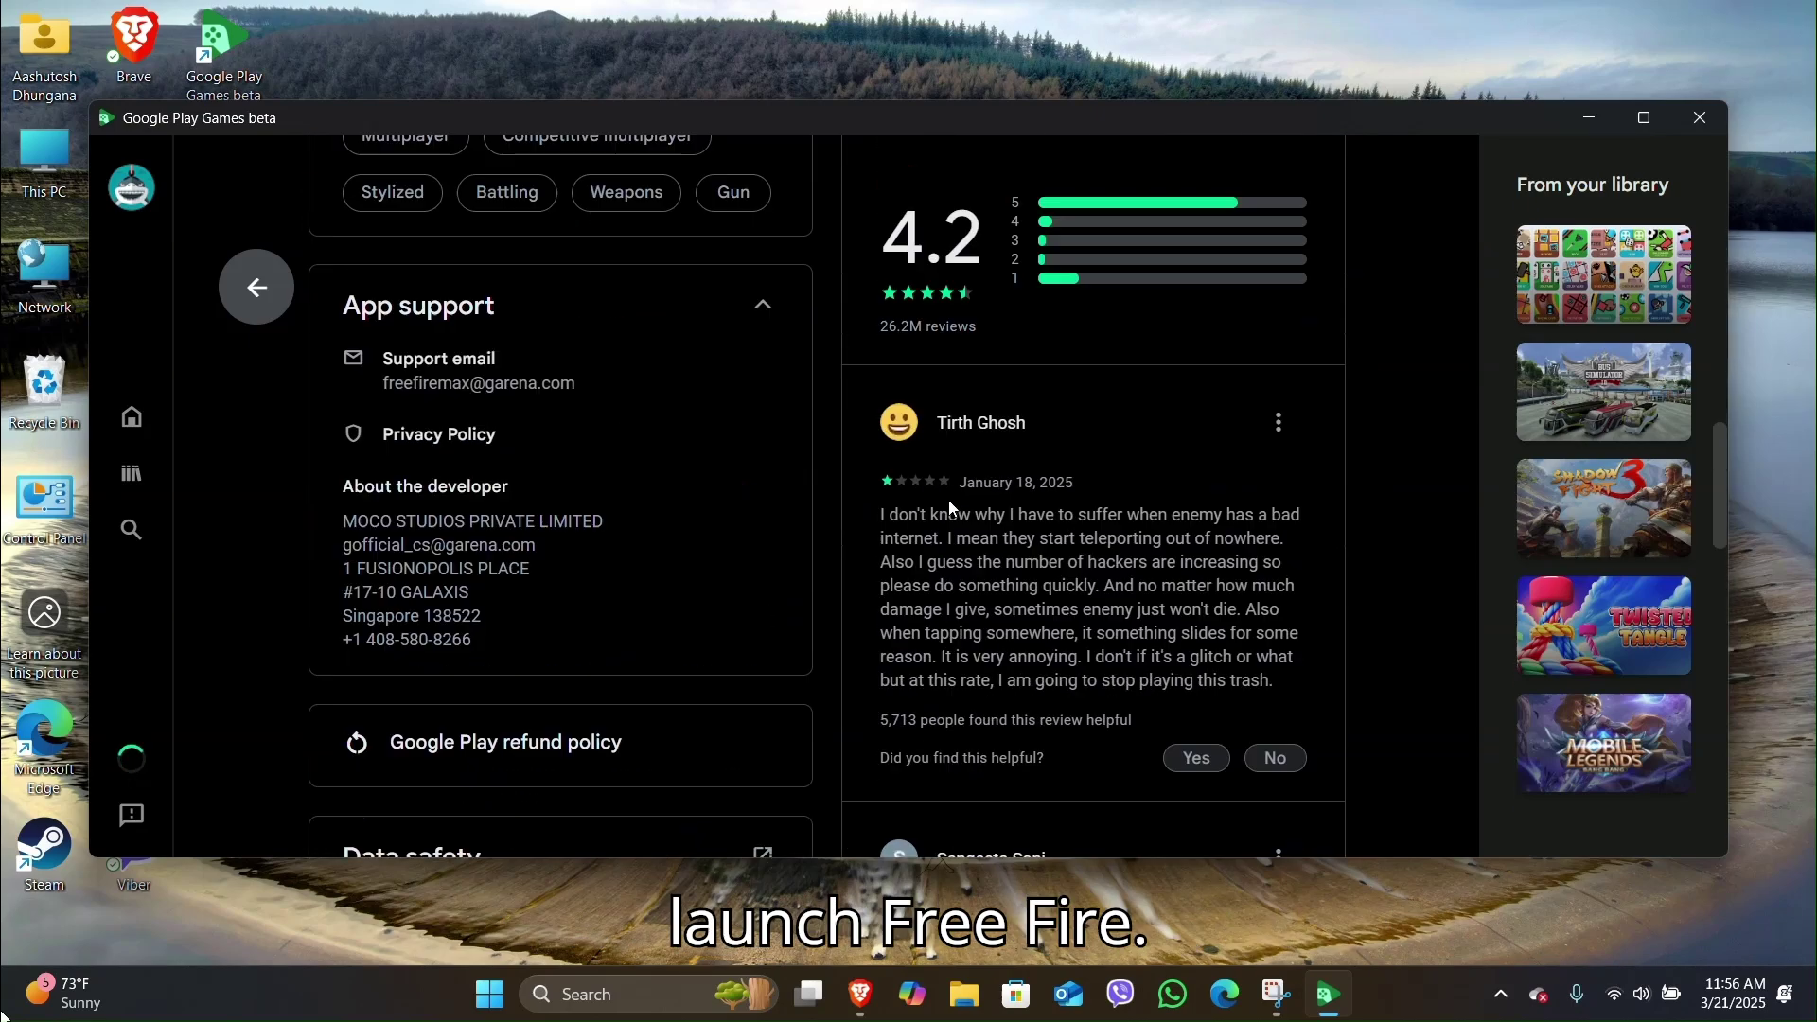
{"action": "scroll", "coordinate": [953, 509], "scroll_direction": "up", "scroll_amount": 5}
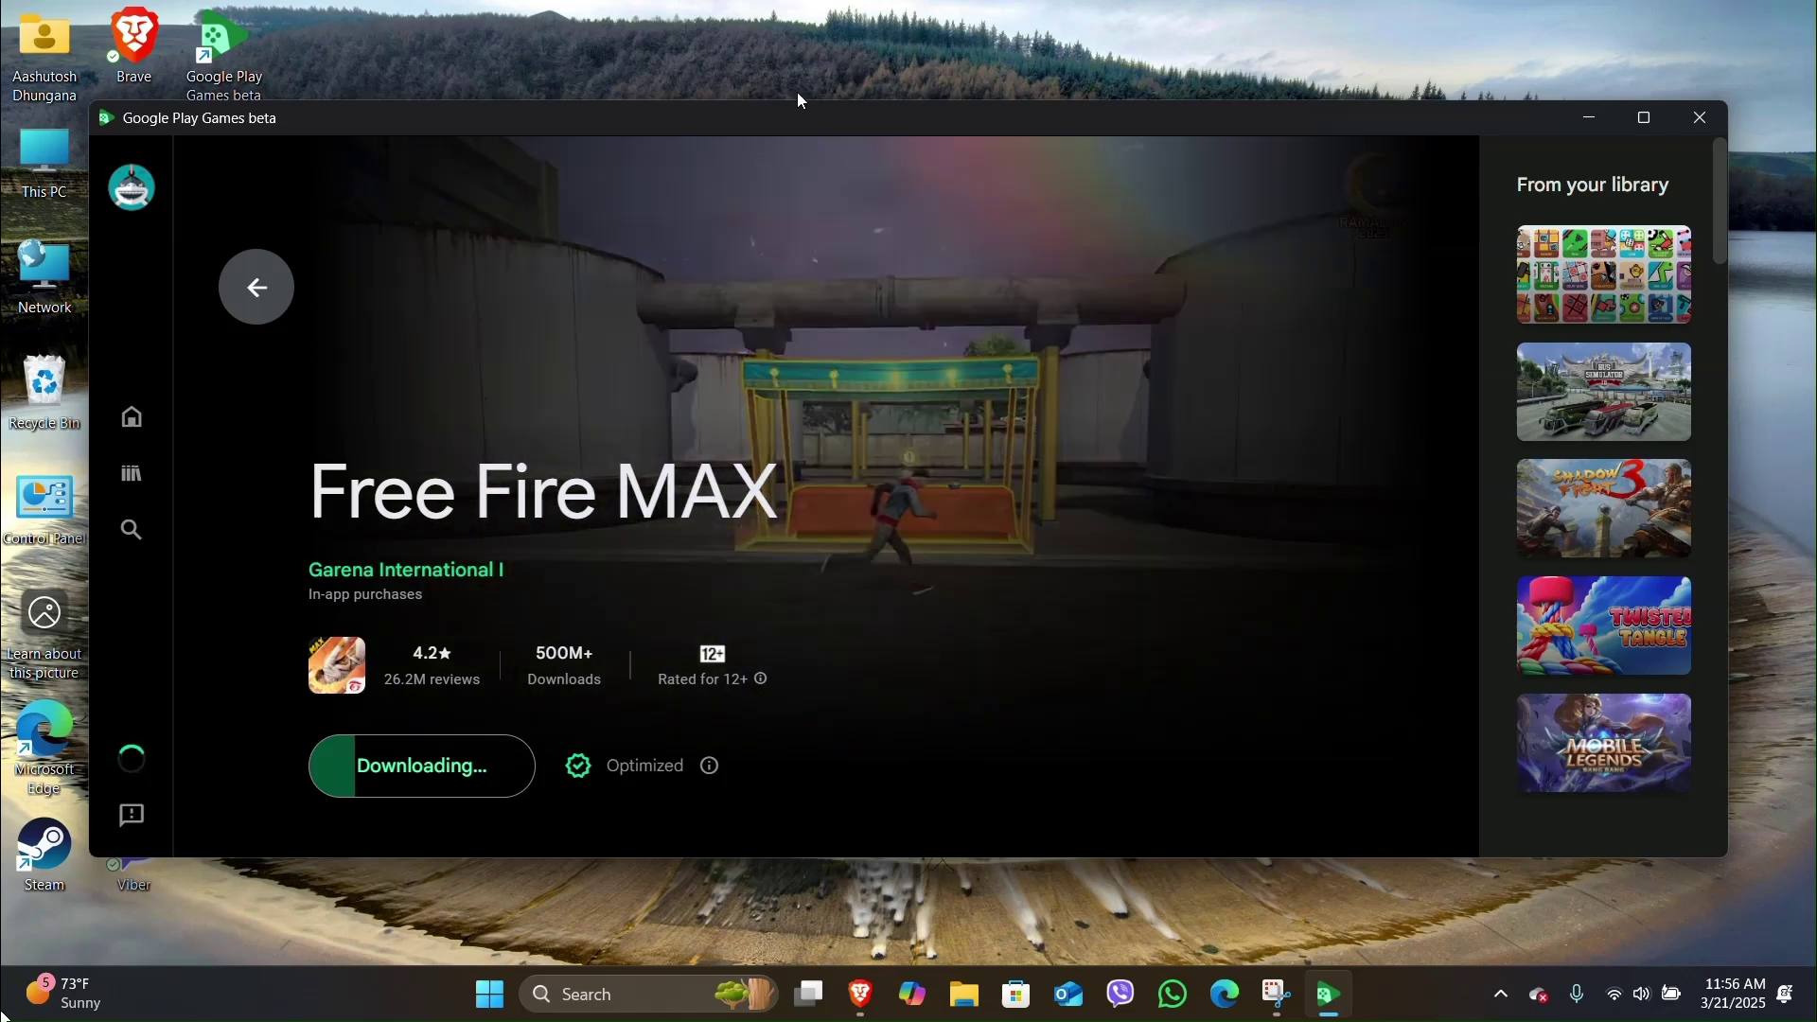
{"action": "left_click", "coordinate": [778, 42]}
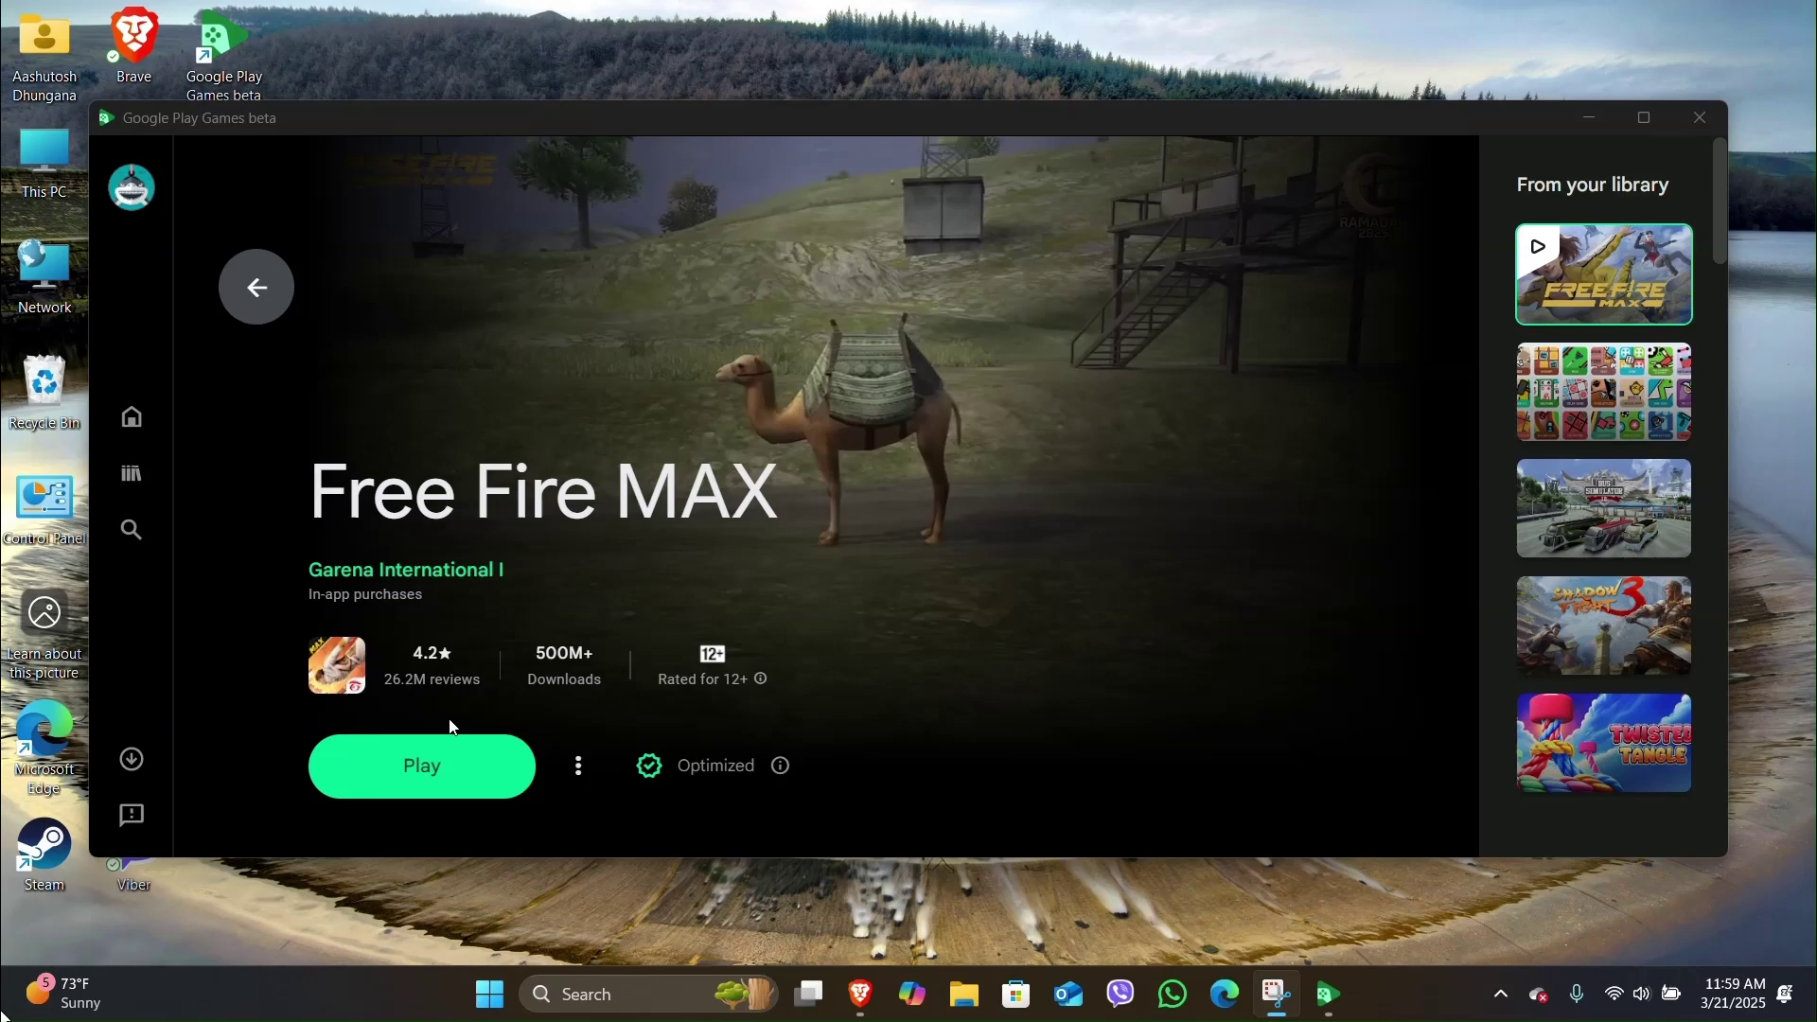
Start Free Fire MAX with Play and minimize the Google Play Games window
{"action": "left_click", "coordinate": [445, 777]}
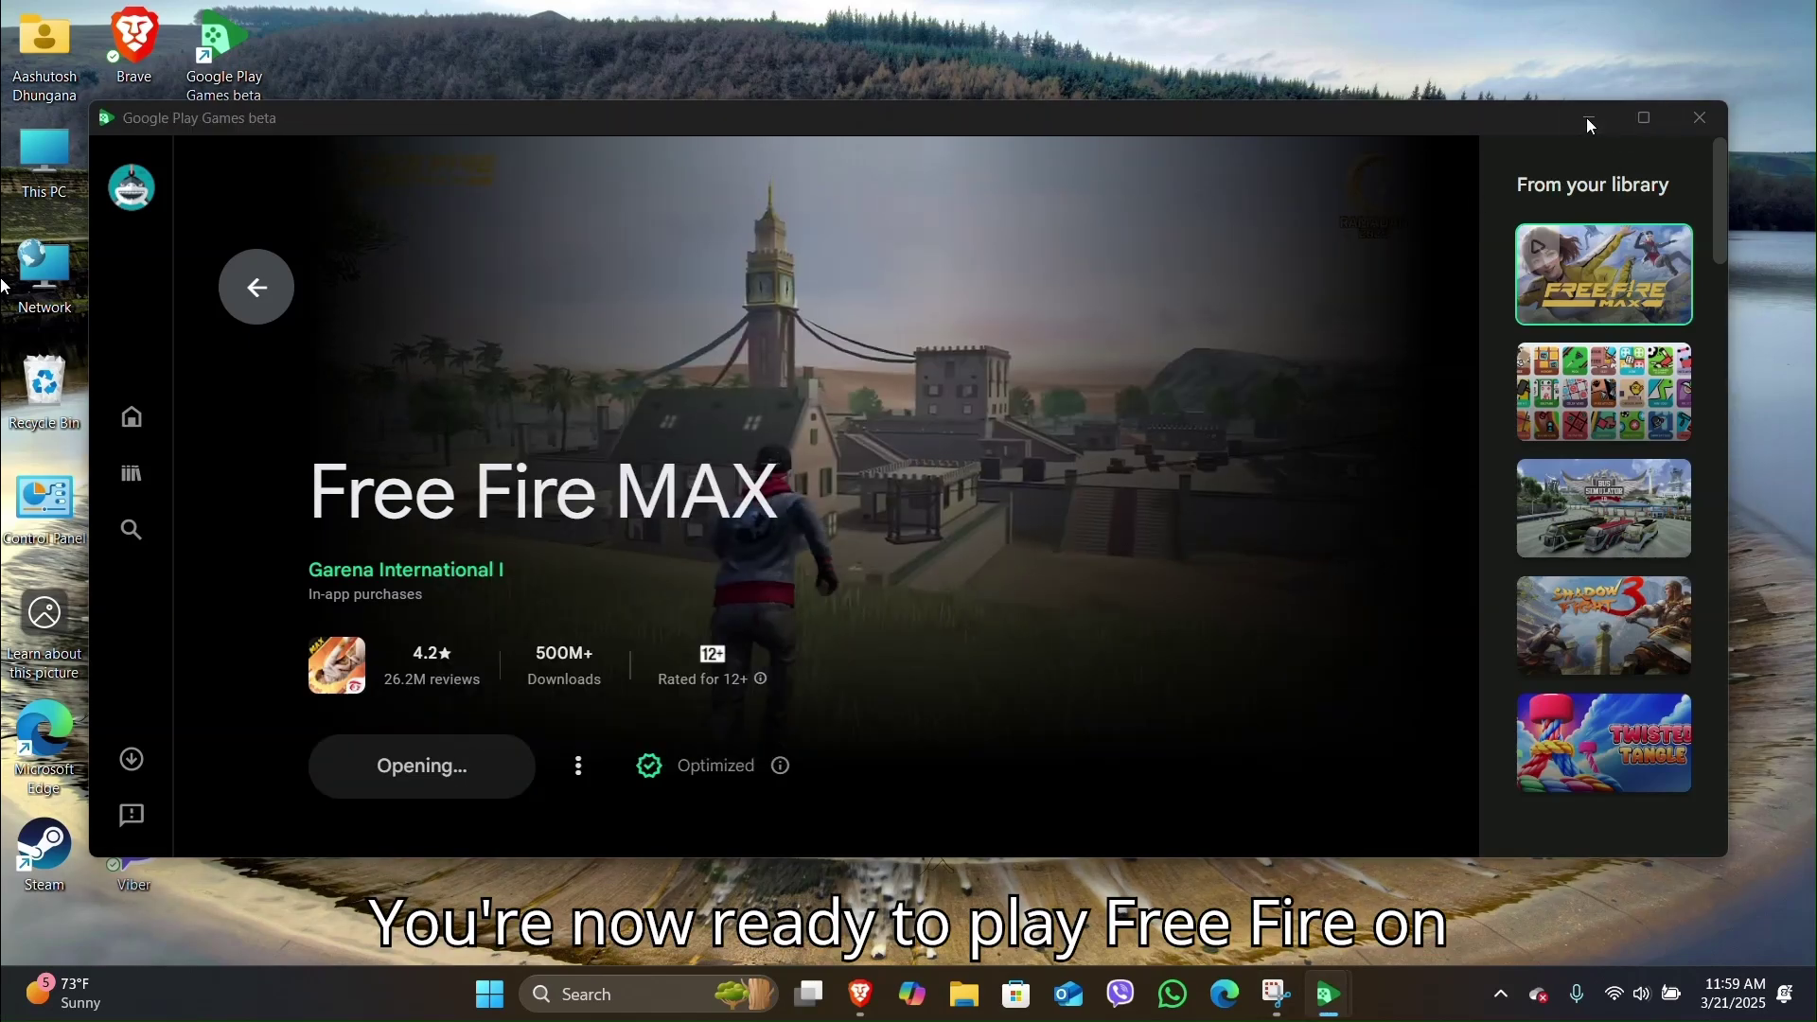
{"action": "left_click", "coordinate": [1589, 118]}
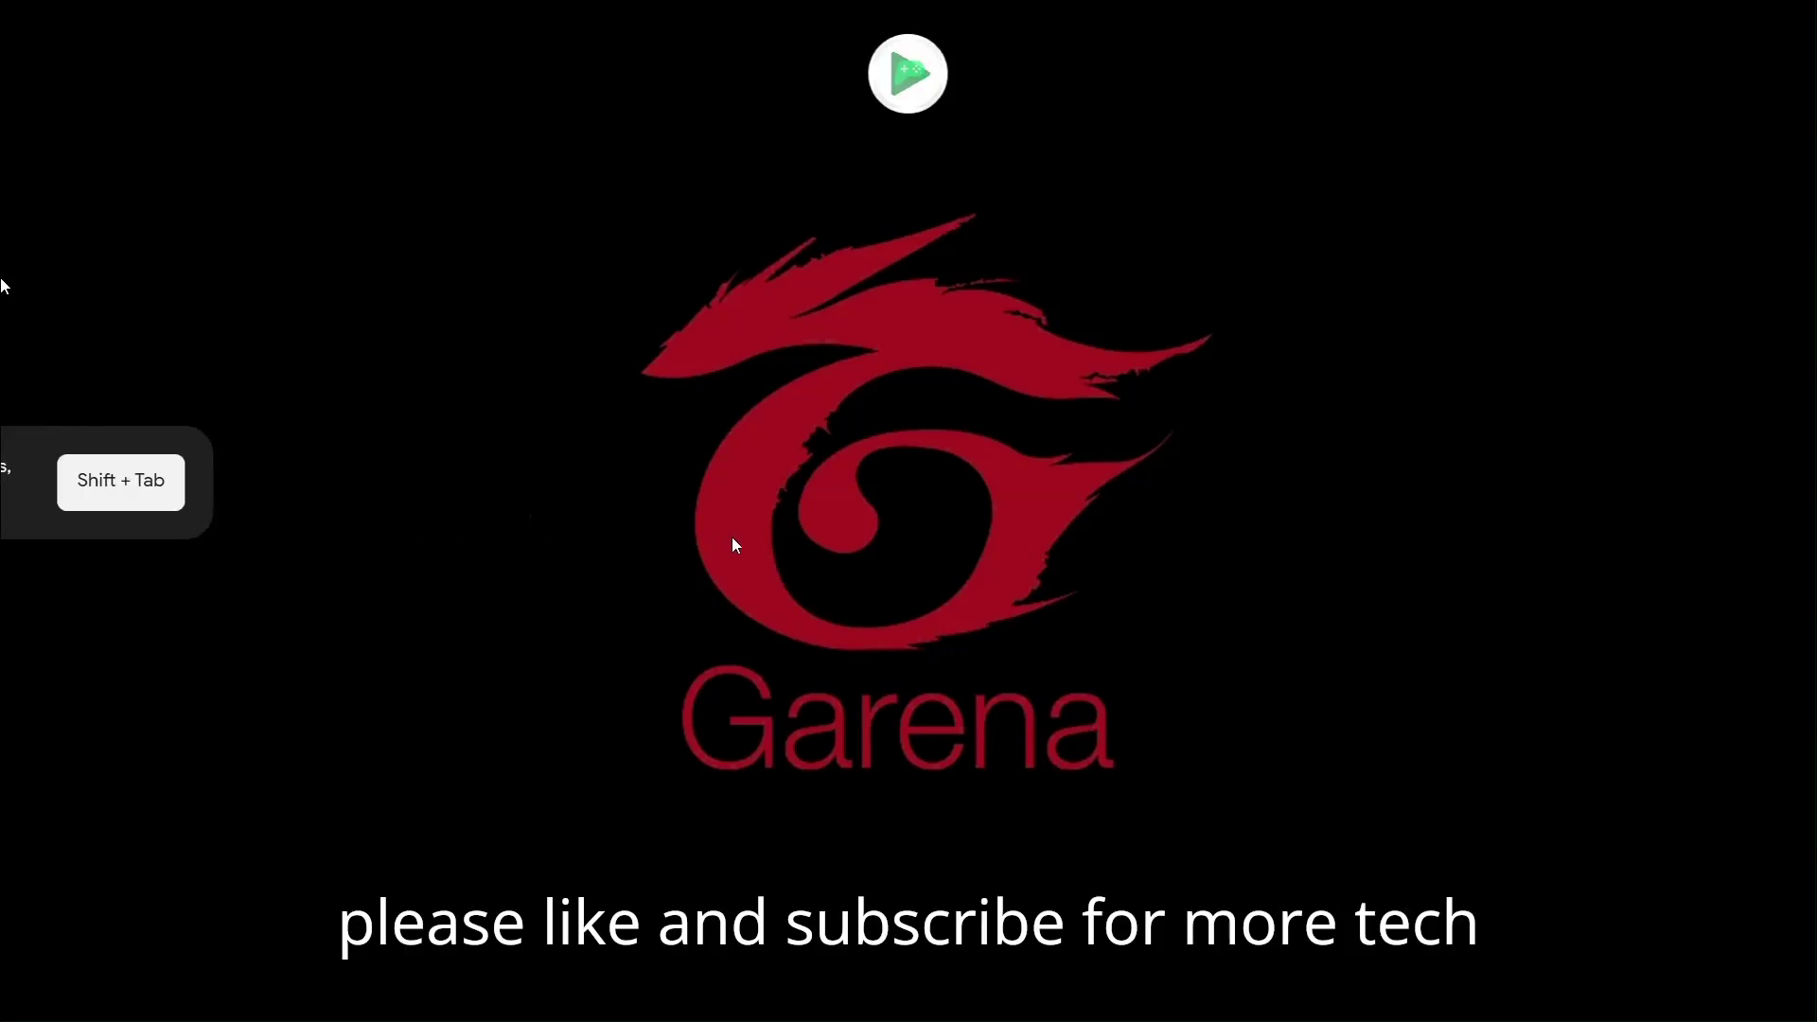
Check the Screen resolution in Visual settings, keeping 1920 x 1080
{"action": "key", "text": "shift+Tab"}
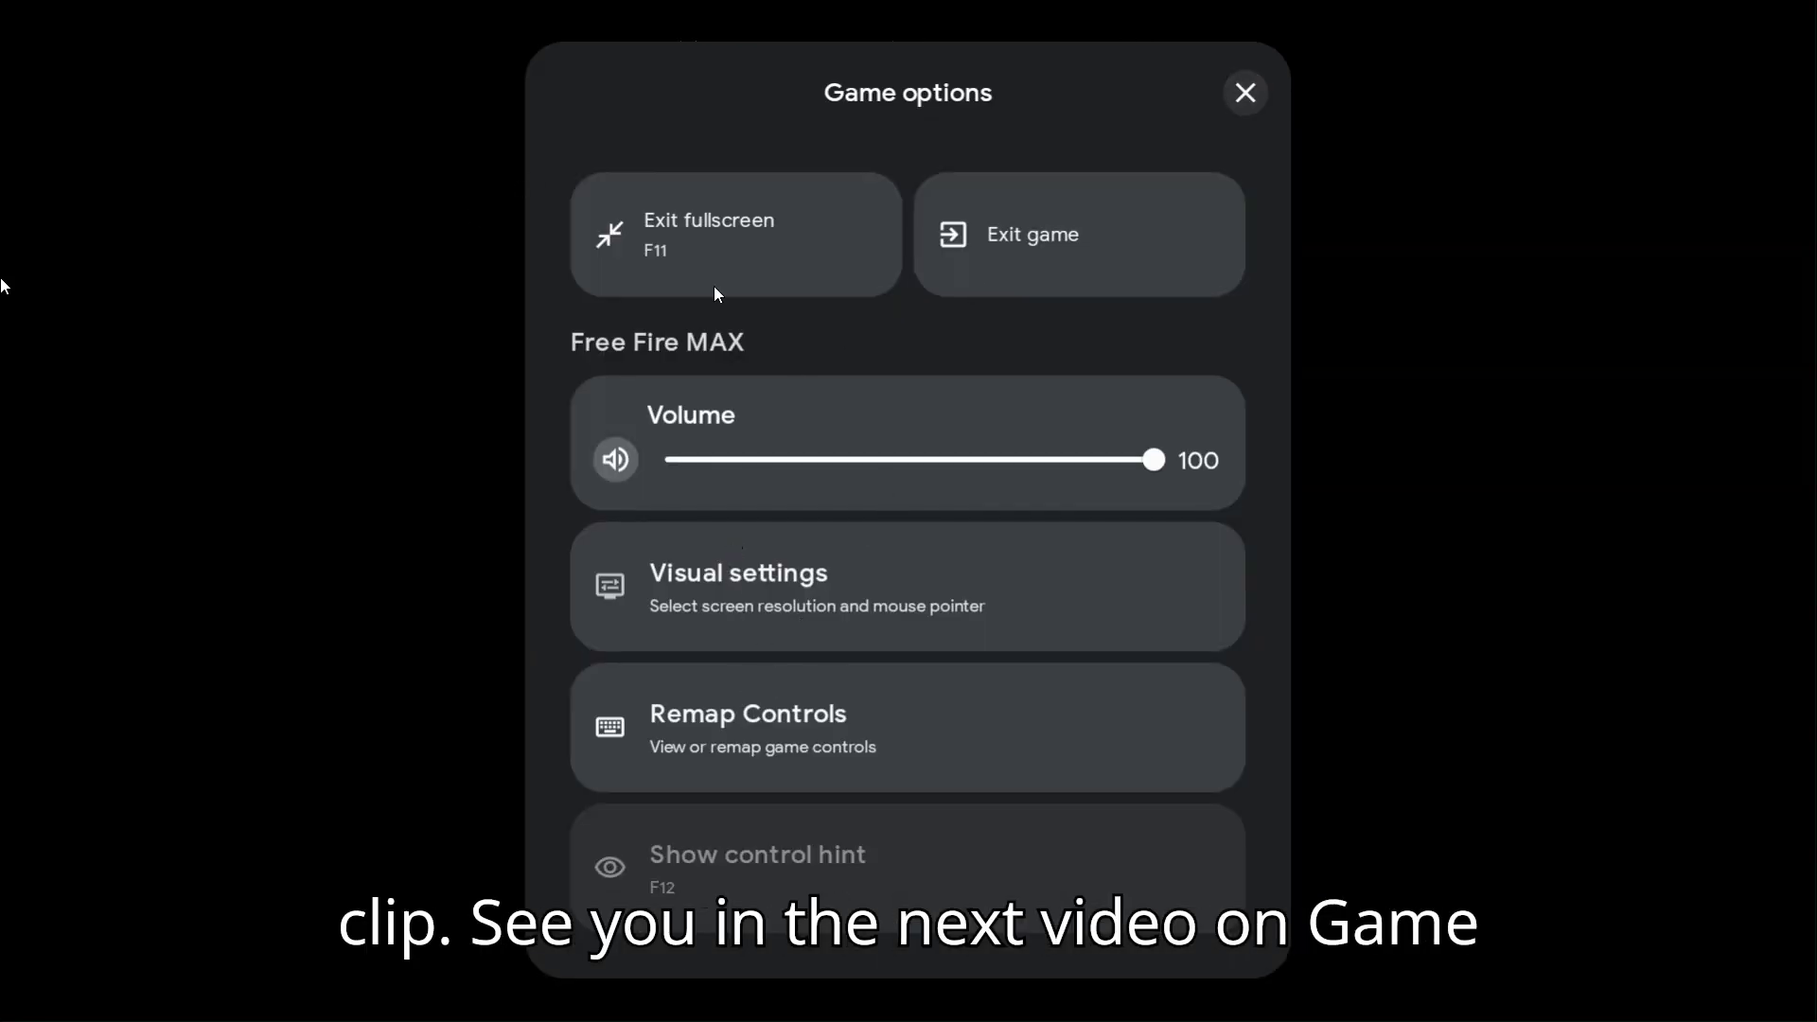
{"action": "left_click", "coordinate": [758, 606]}
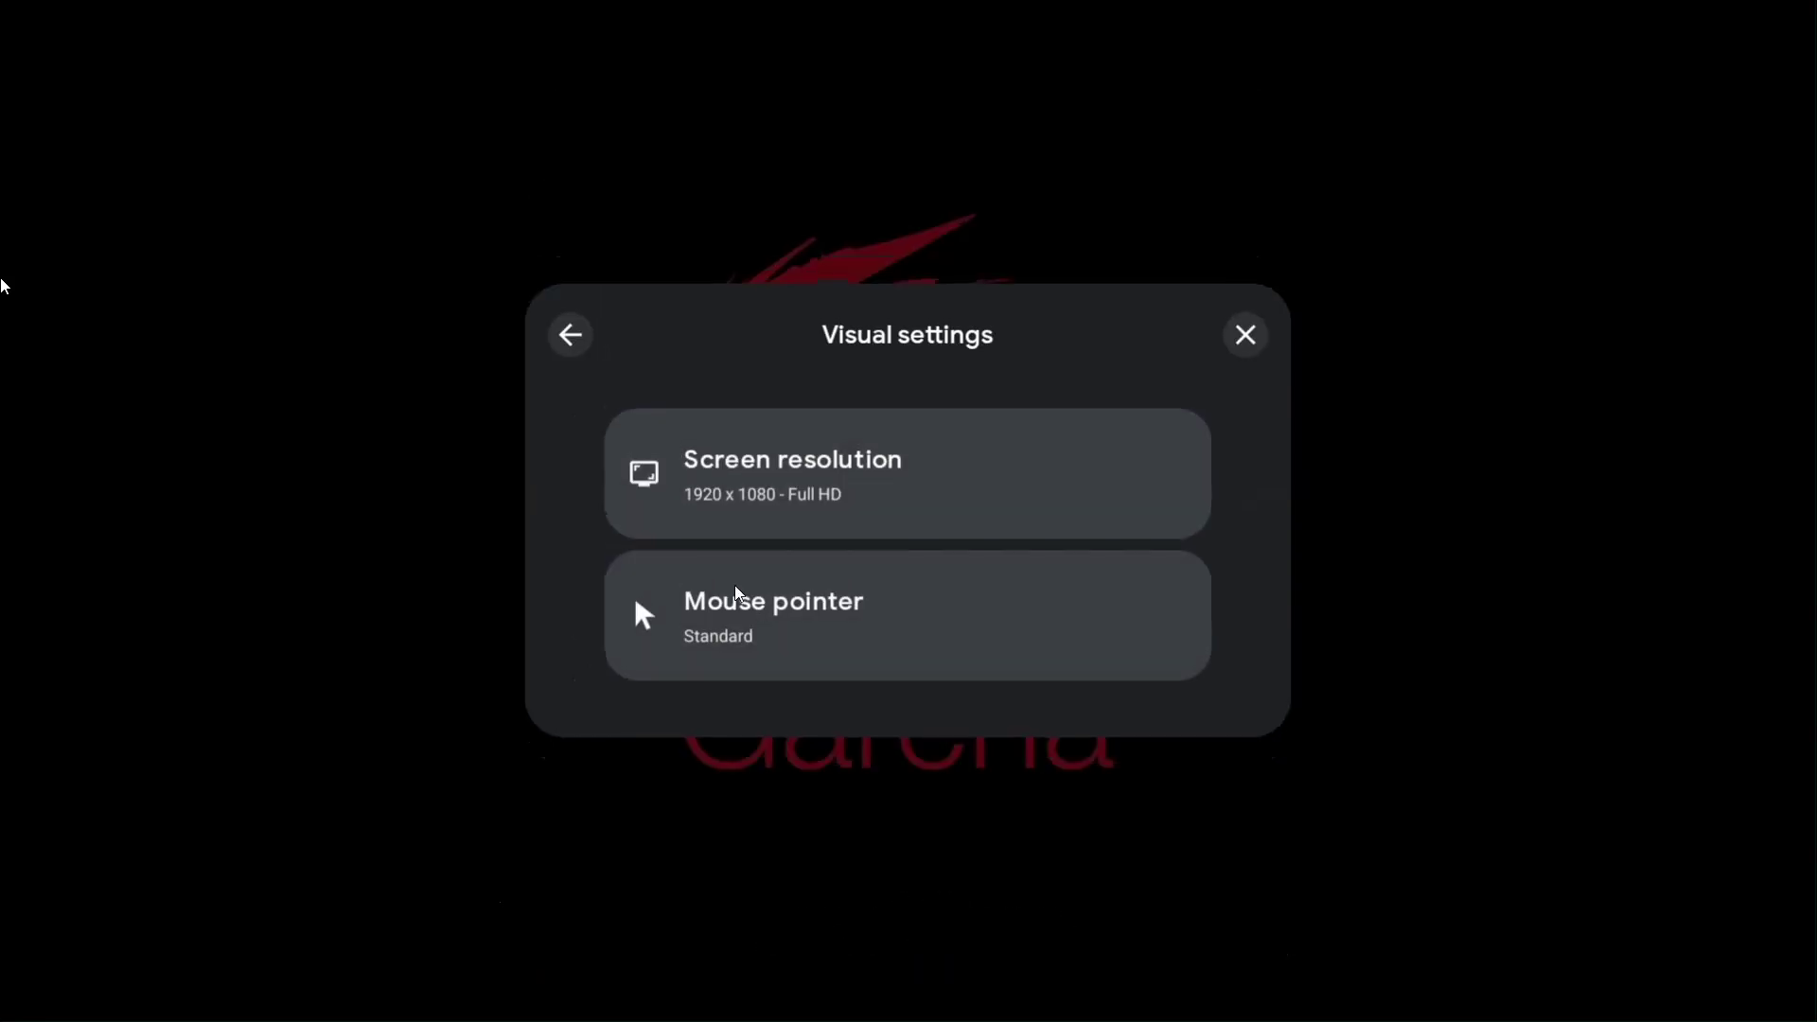
{"action": "left_click", "coordinate": [823, 498]}
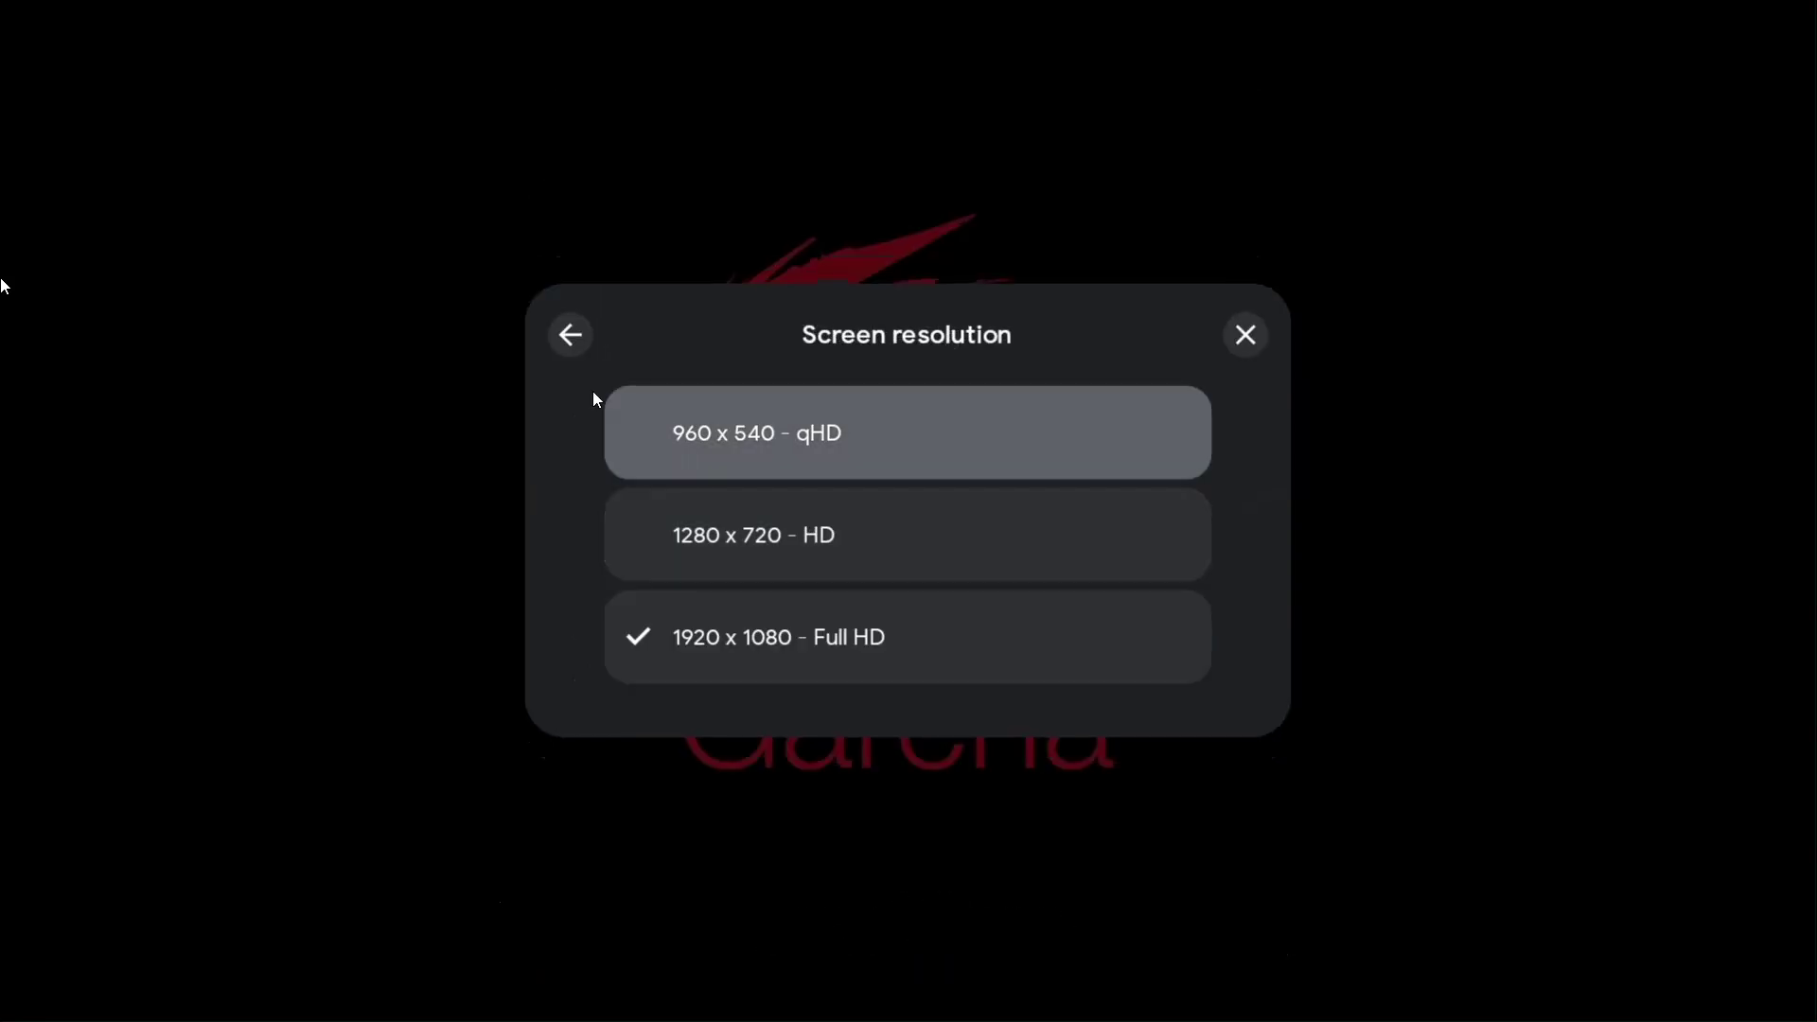
{"action": "left_click", "coordinate": [569, 333]}
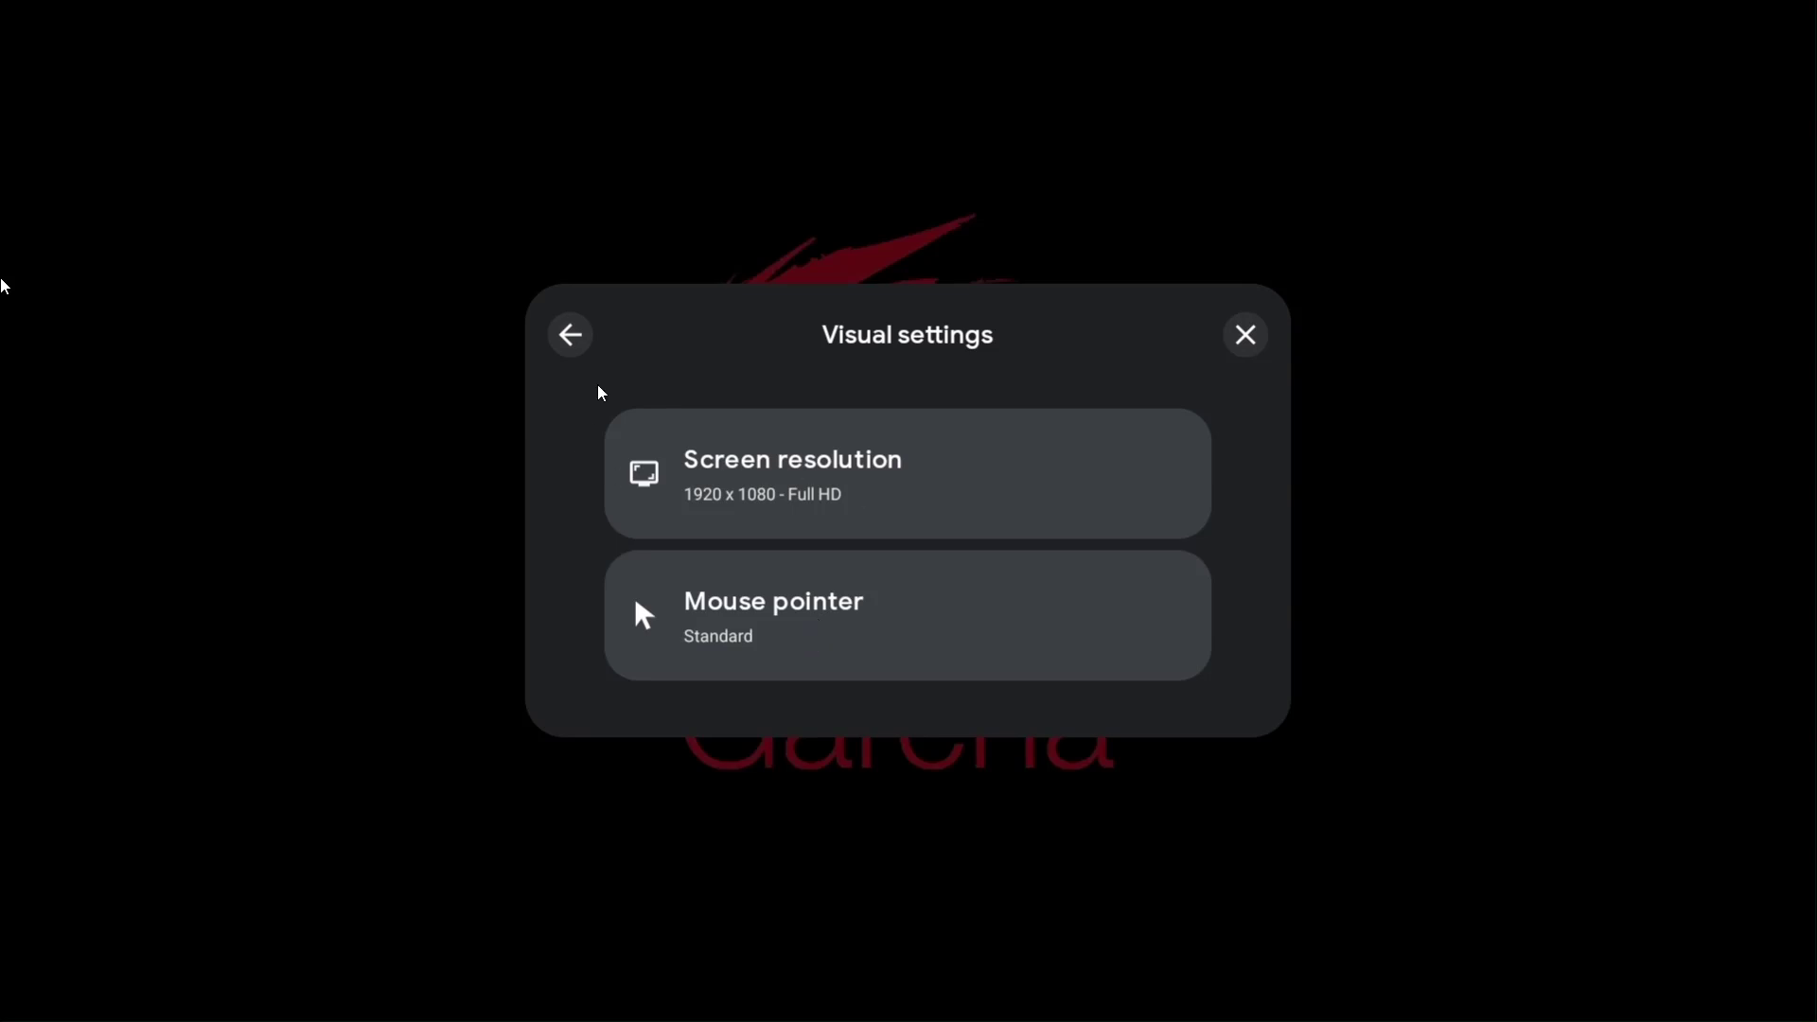
{"action": "left_click", "coordinate": [568, 333]}
Open the Remap Controls editor, exit without changing controls, and close Game controls
{"action": "left_click", "coordinate": [805, 728]}
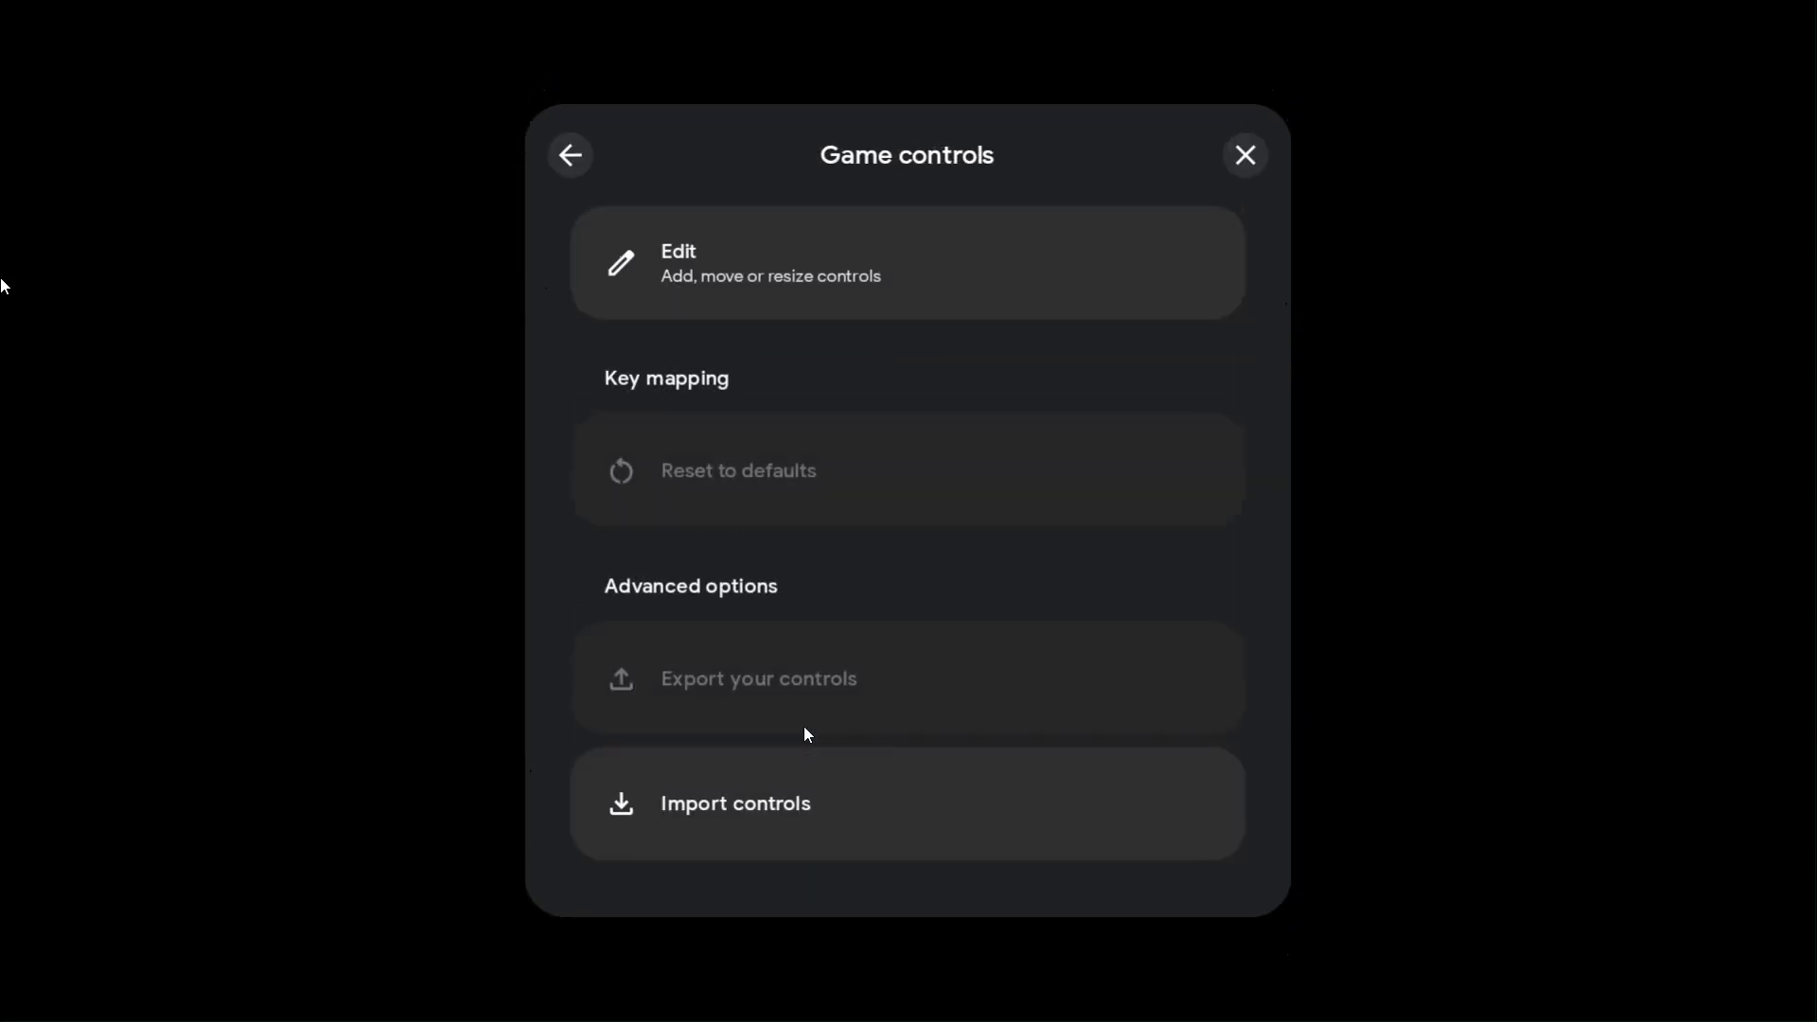
{"action": "left_click", "coordinate": [697, 258]}
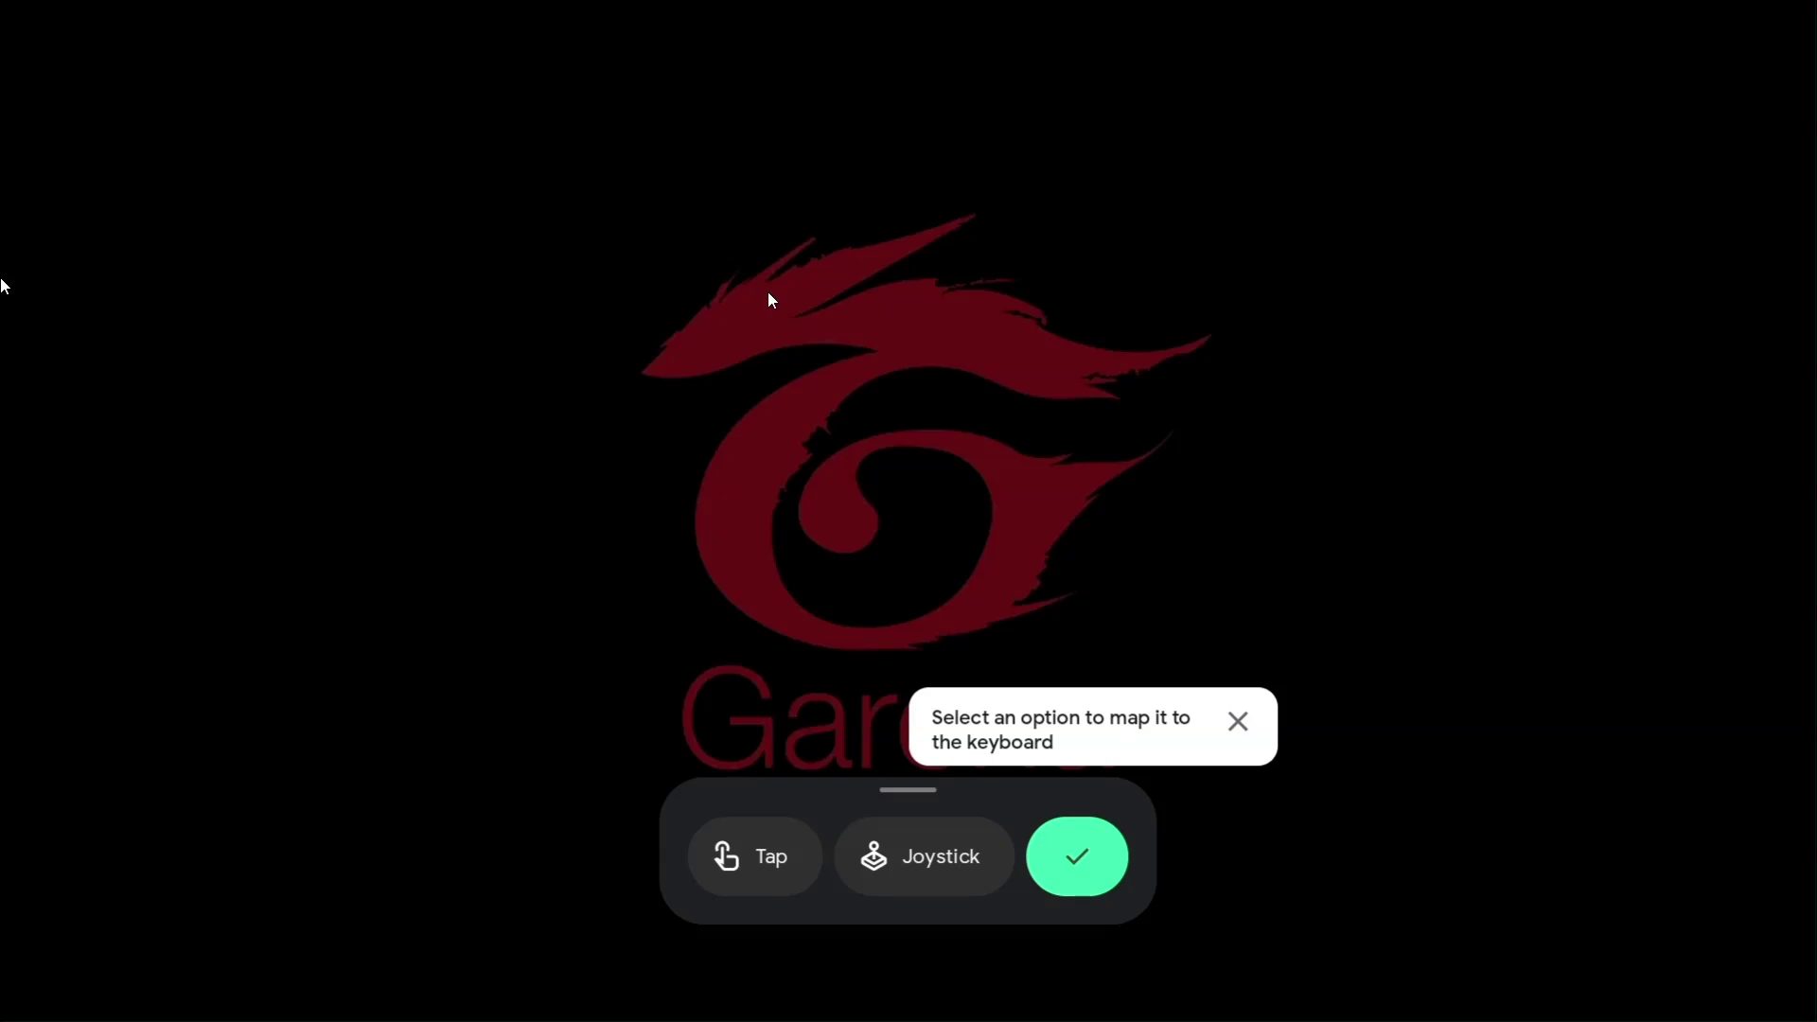
{"action": "left_click", "coordinate": [1238, 722]}
{"action": "left_click", "coordinate": [1078, 861]}
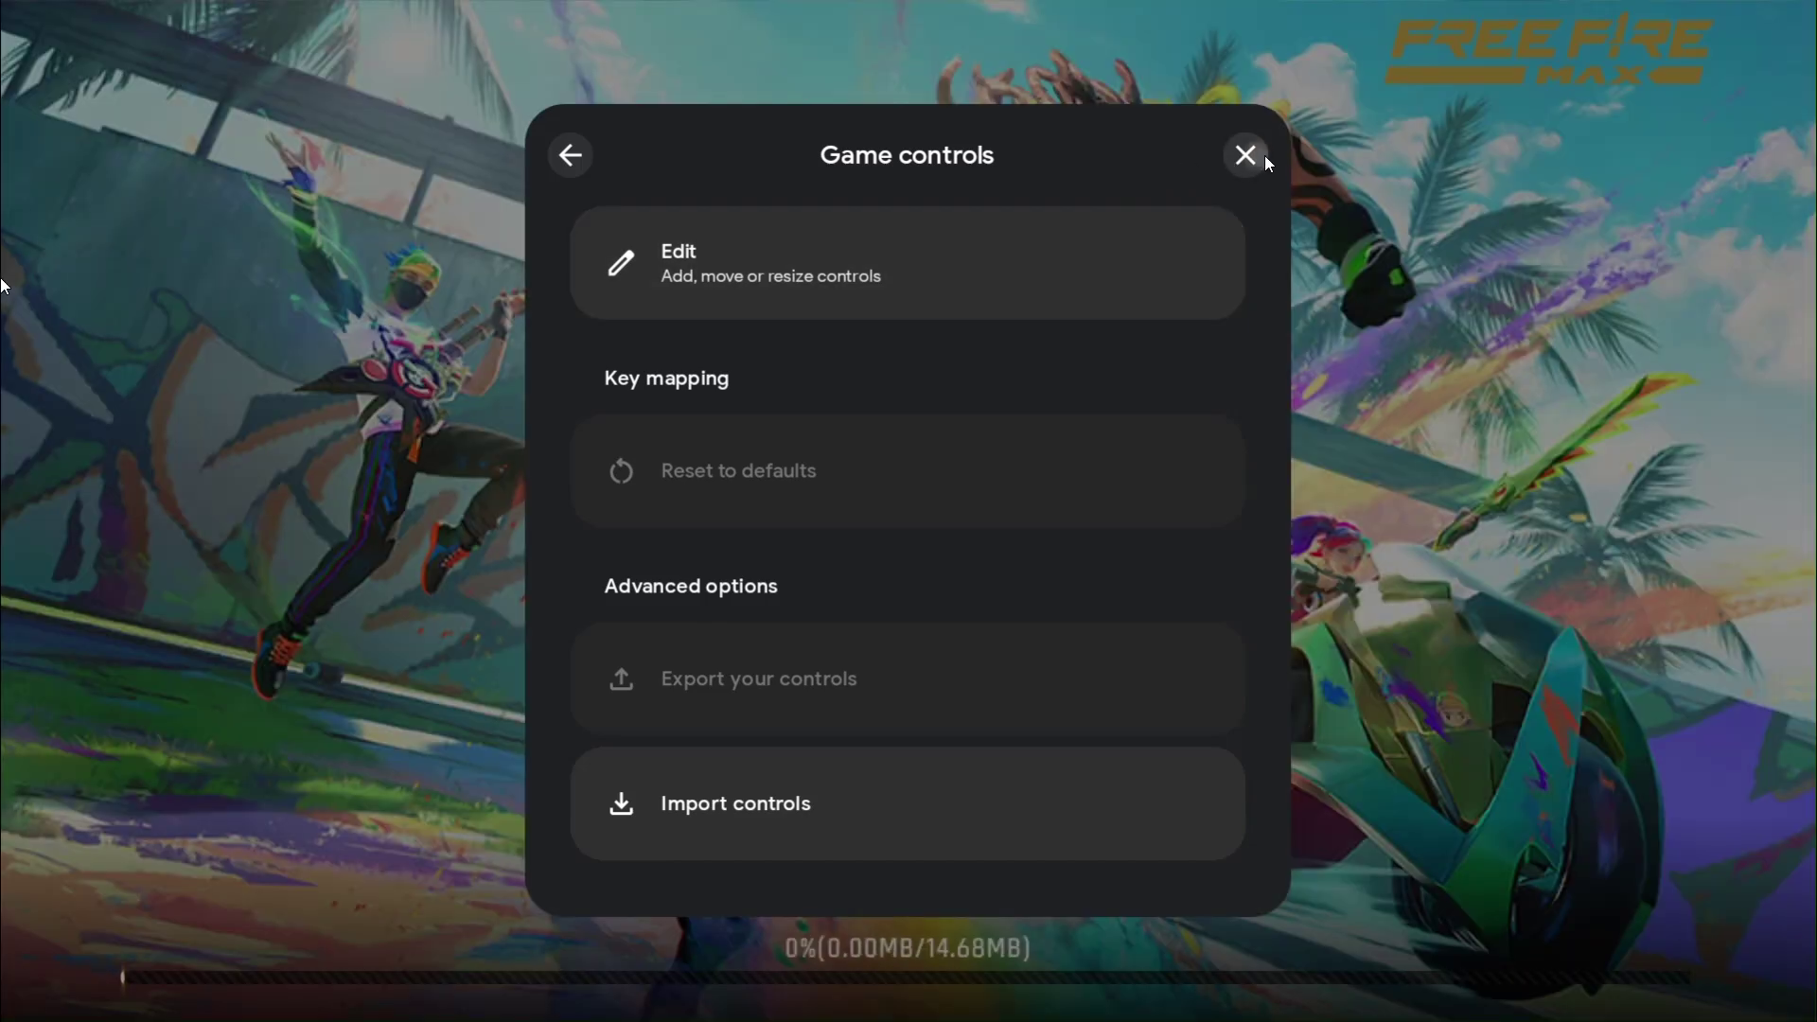
{"action": "left_click", "coordinate": [1245, 156]}
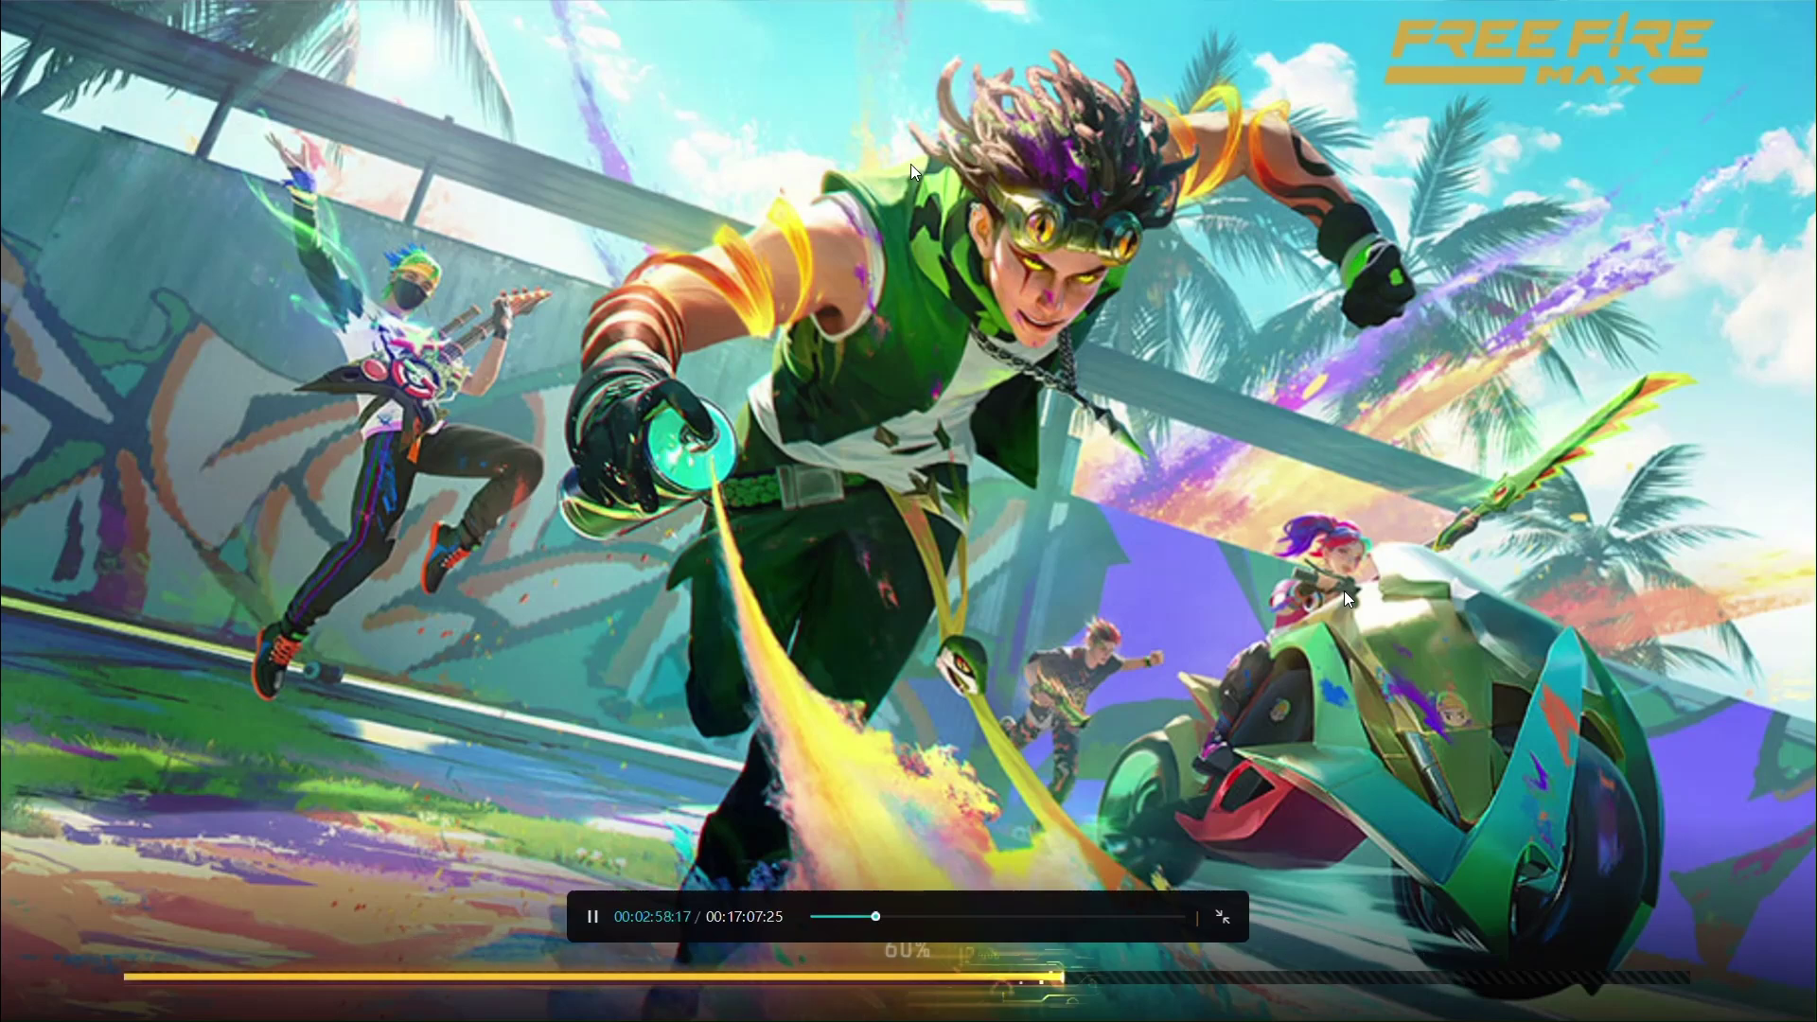
Win the Free Fire MAX match, then like and endorse the spectated teammate
{"action": "left_click", "coordinate": [1222, 917]}
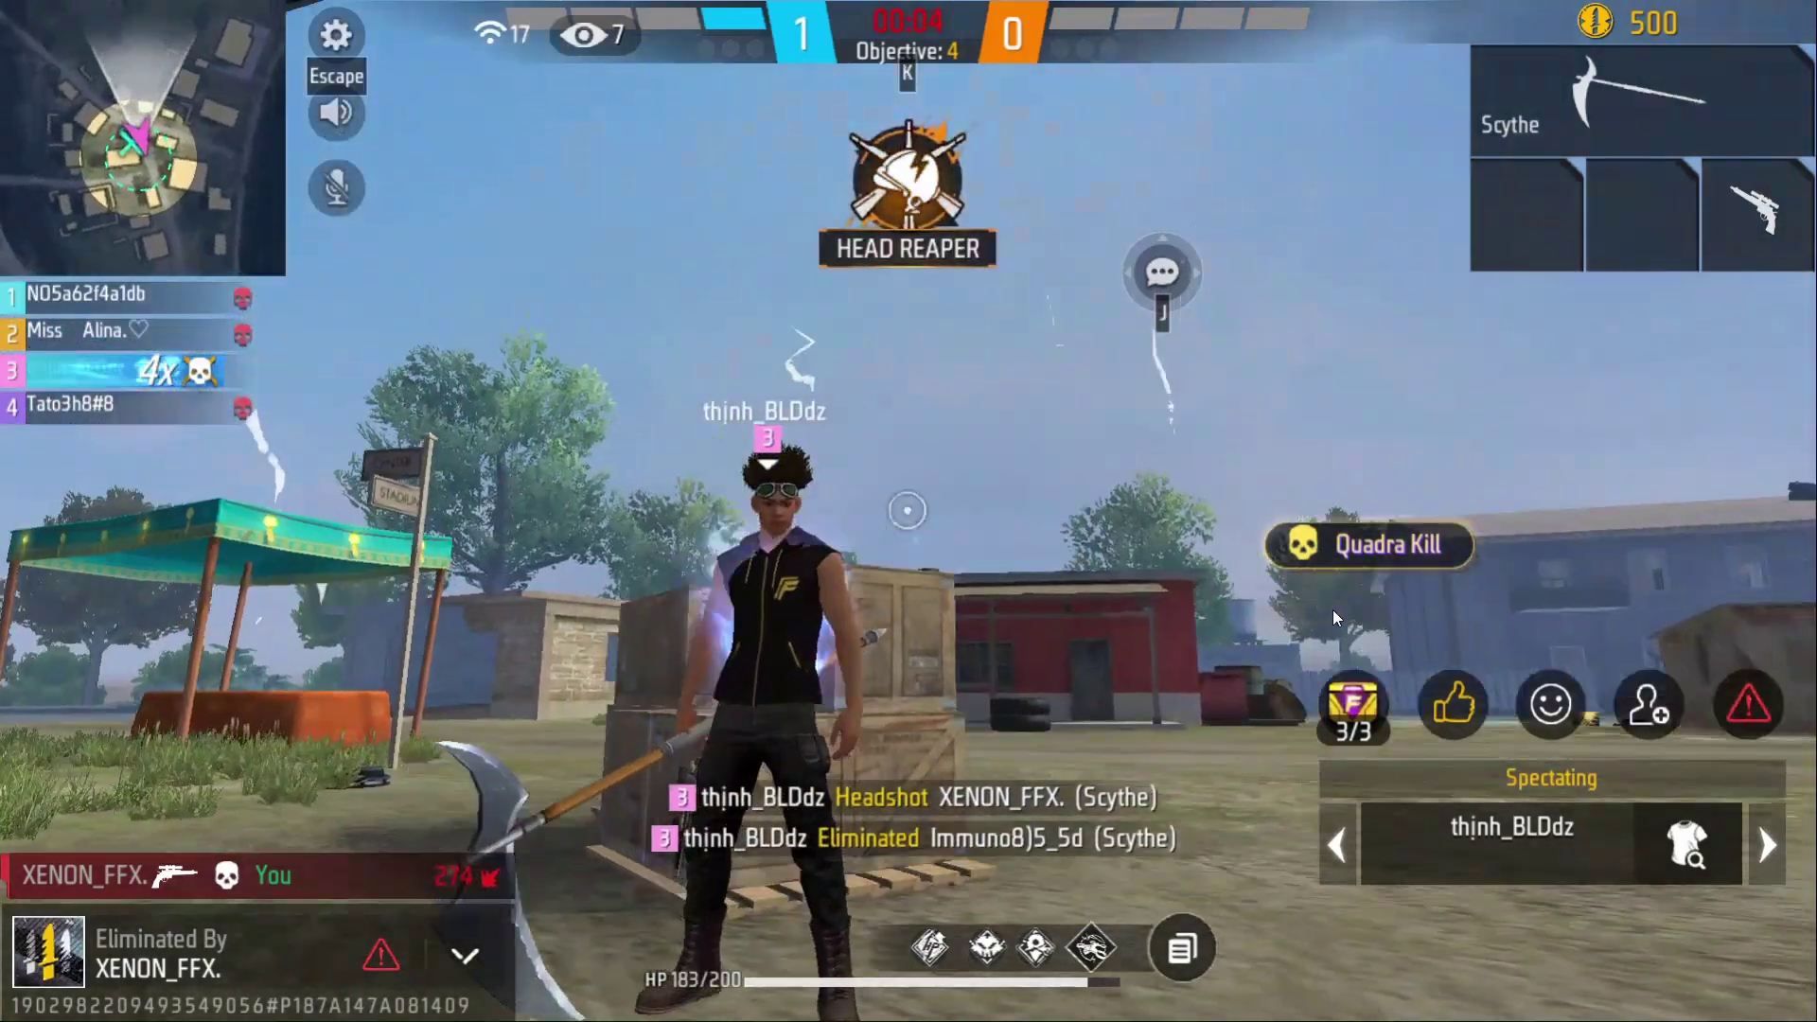
{"action": "left_click", "coordinate": [1453, 705]}
{"action": "left_click", "coordinate": [1366, 680]}
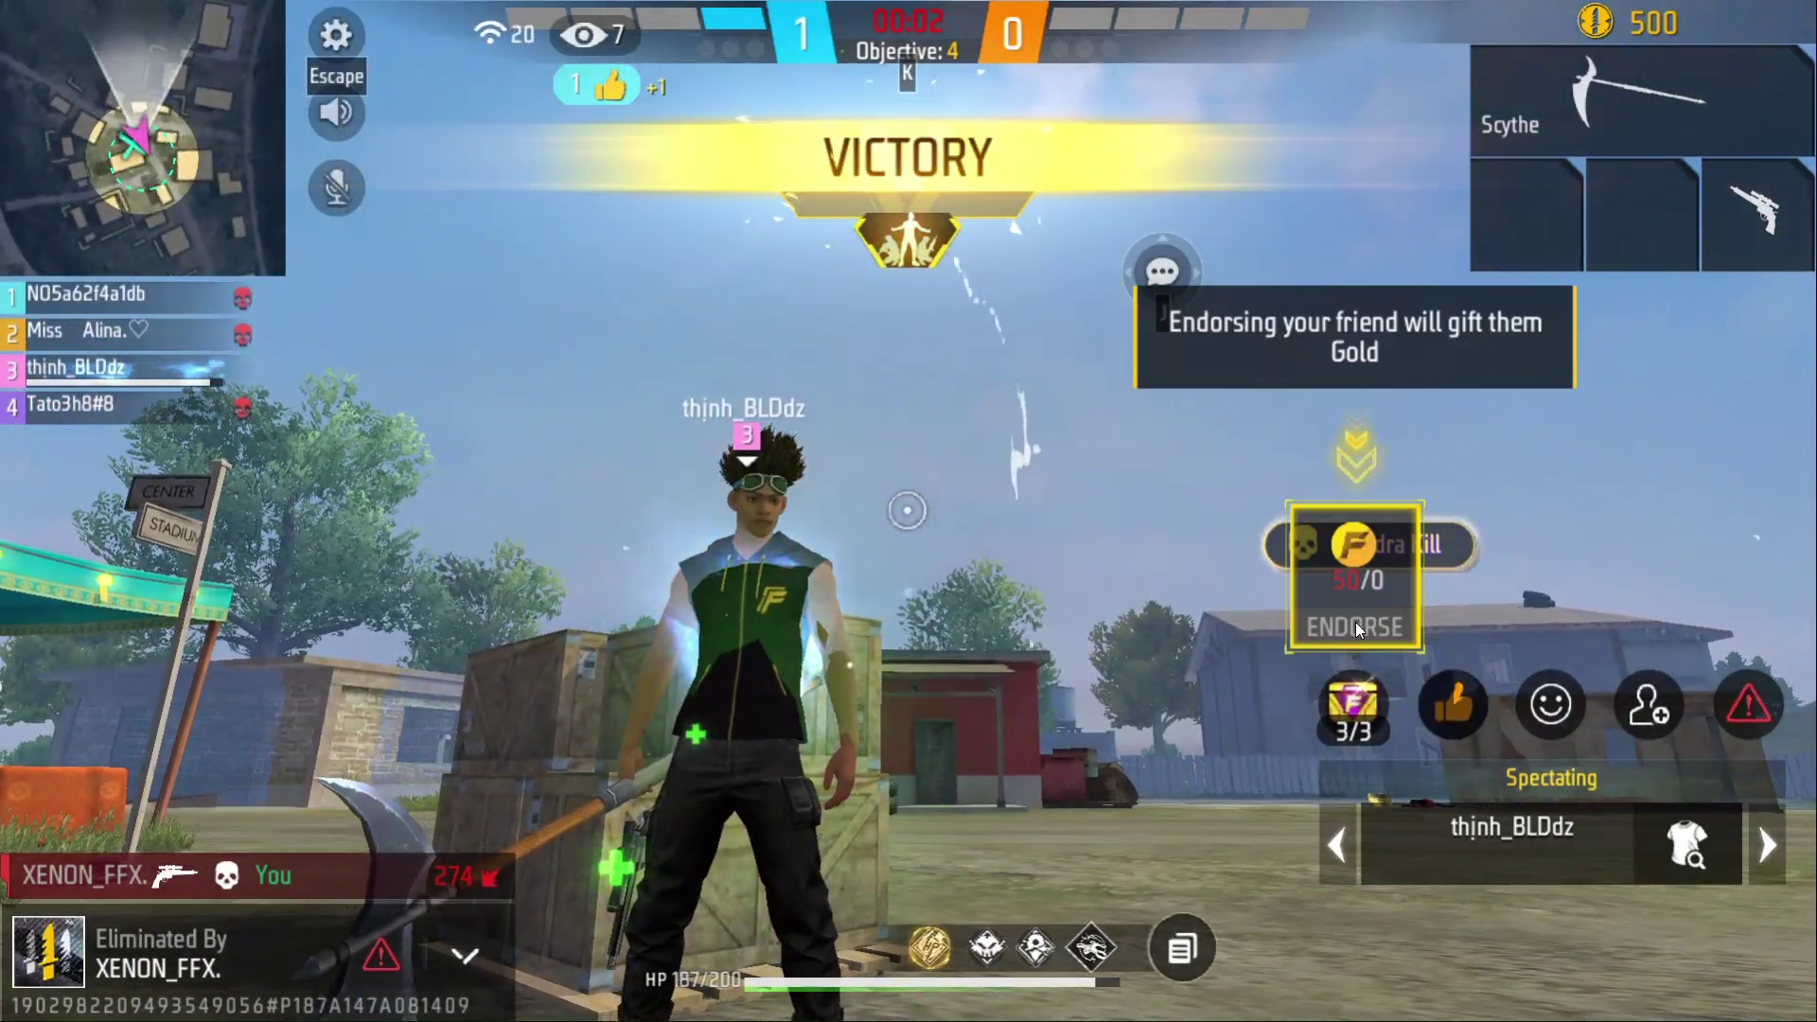
{"action": "left_click", "coordinate": [1355, 647]}
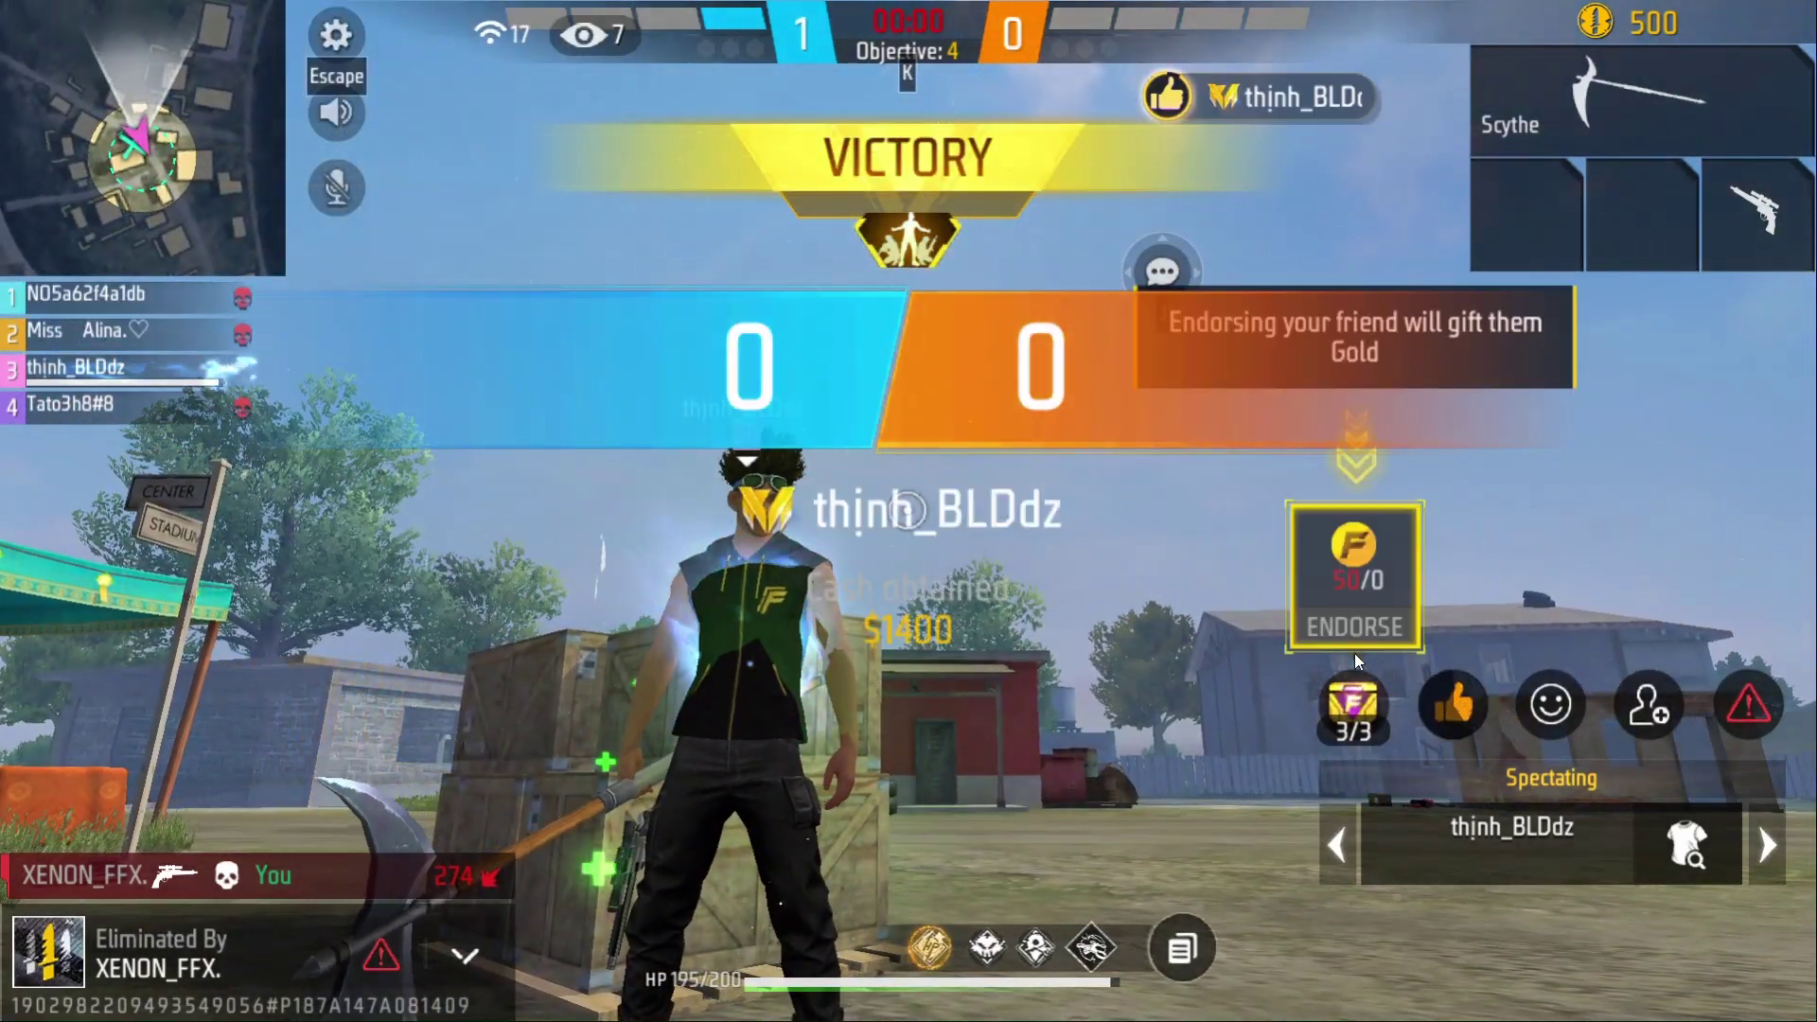